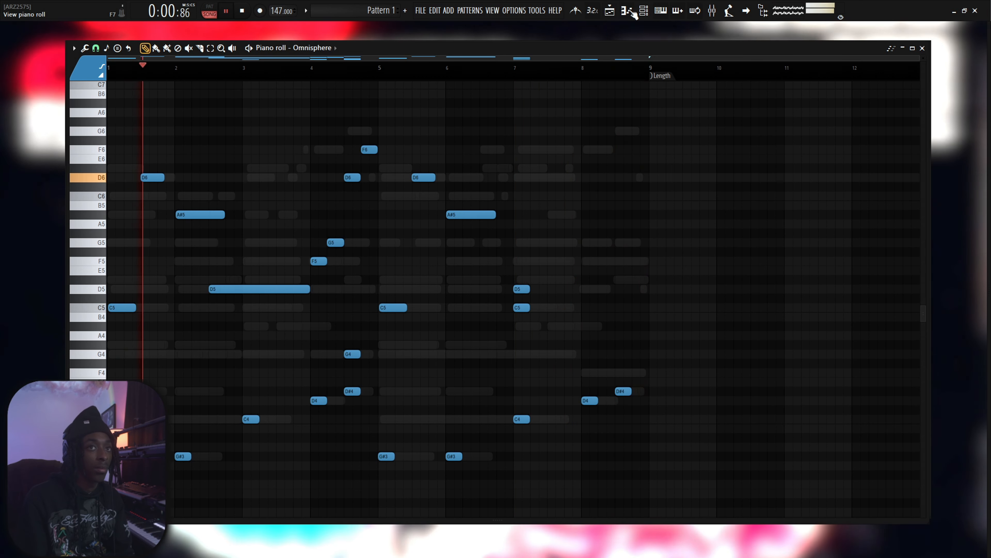
# Open the Keyscape channel's piano roll, stop playback and close the channel rack.
pyautogui.click(644, 11)
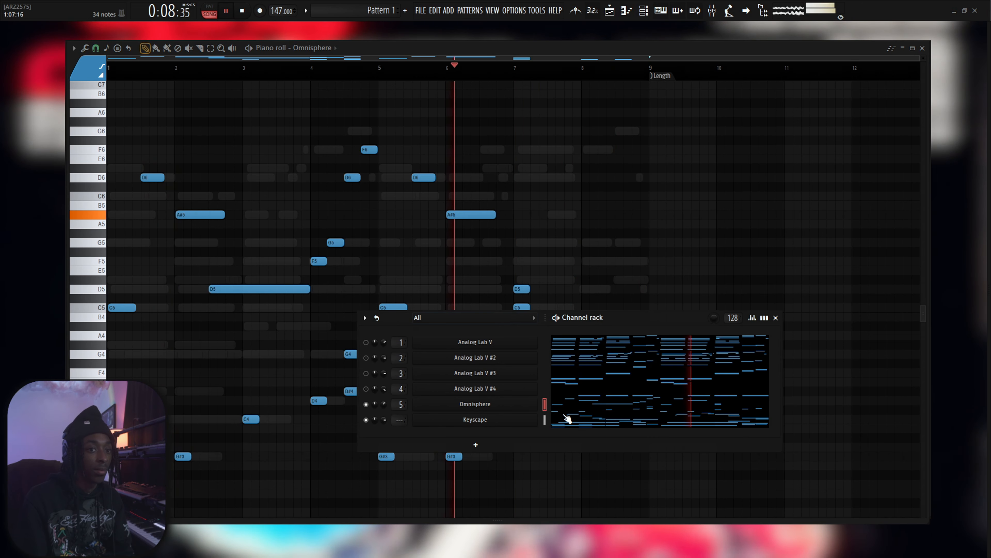
pyautogui.click(586, 420)
pyautogui.press('space')
pyautogui.scroll(-5, 172, 387)
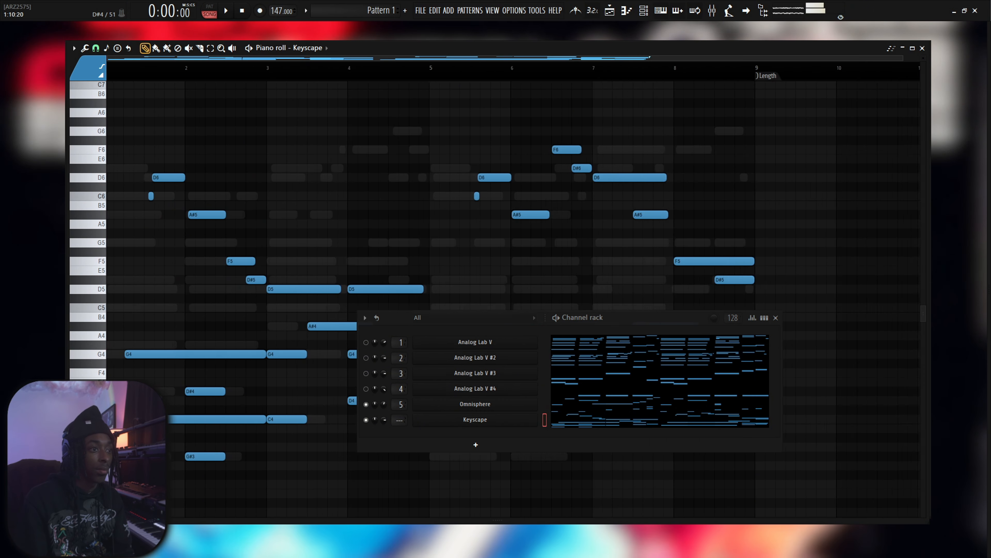
pyautogui.click(776, 317)
# Extend the G#3 note in bar 2 to the start of bar 3 and lengthen the D#4 note above it.
pyautogui.scroll(5, 231, 391)
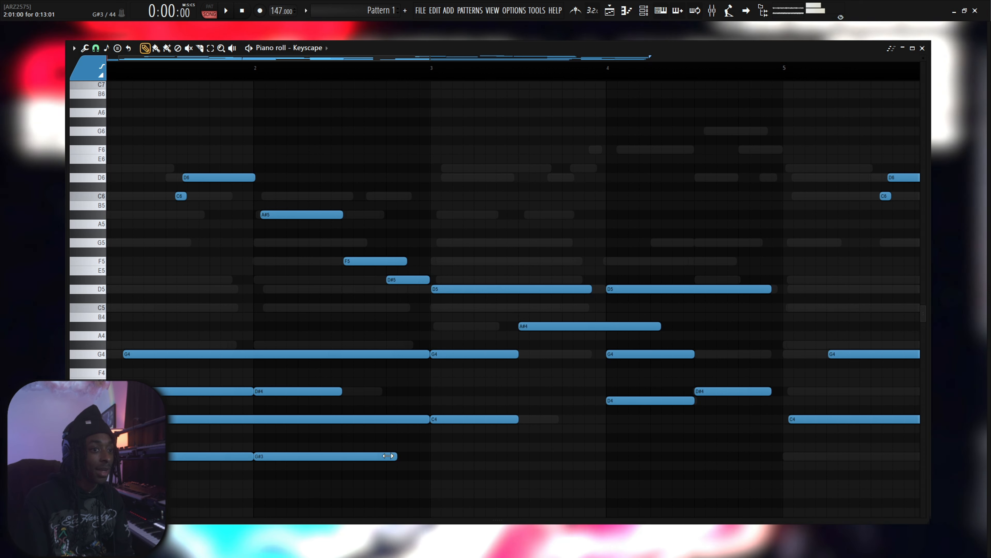
pyautogui.moveTo(336, 456); pyautogui.dragTo(429, 456)
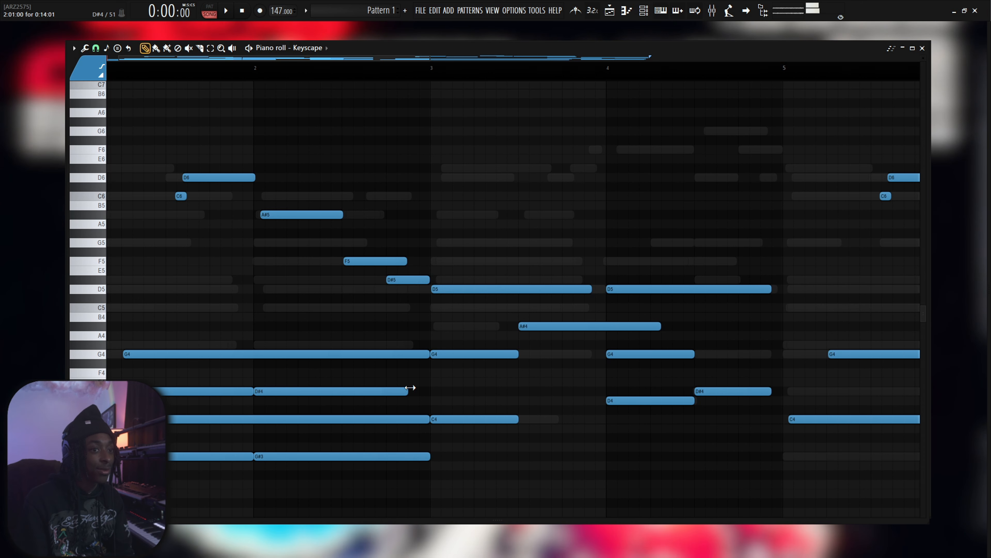
pyautogui.scroll(-5, 426, 390)
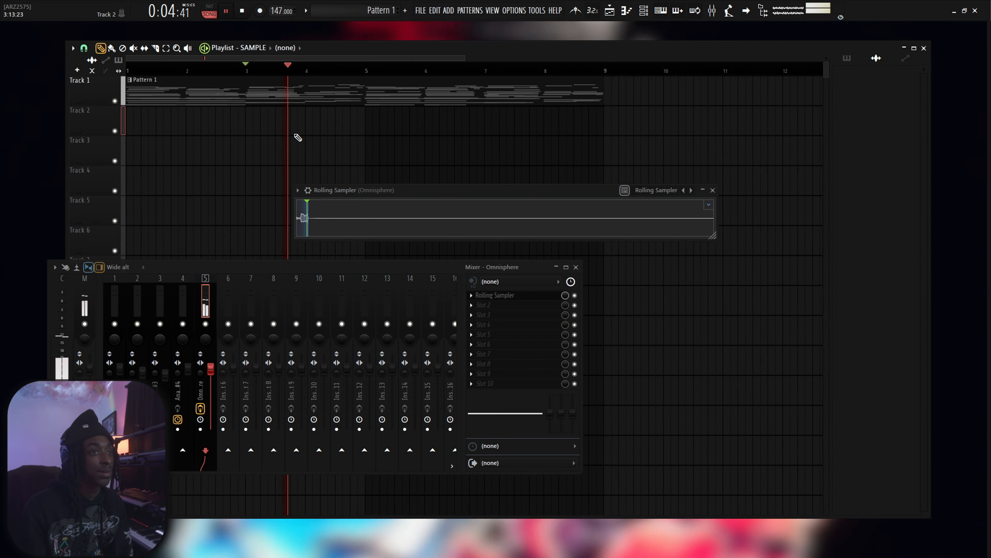
# Listen to Pattern 1 in the playlist from bar 3 and stop playback.
pyautogui.scroll(4, 298, 137)
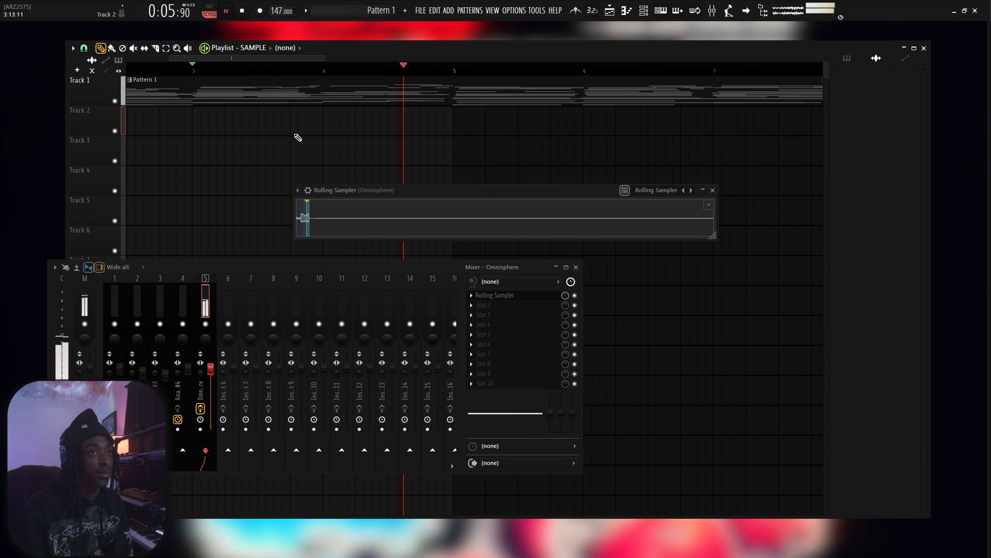
pyautogui.press('space')
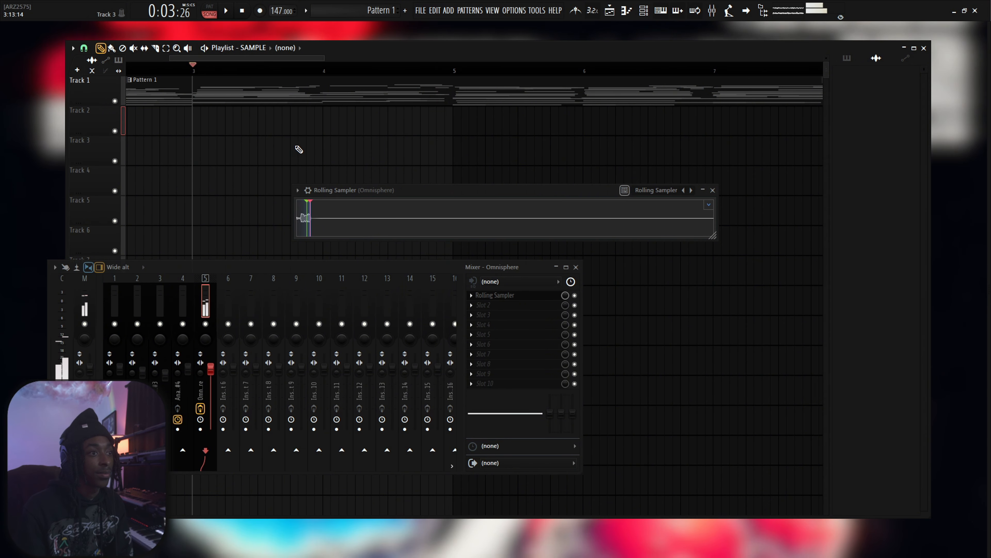
pyautogui.scroll(3, 299, 150)
pyautogui.scroll(2, 299, 149)
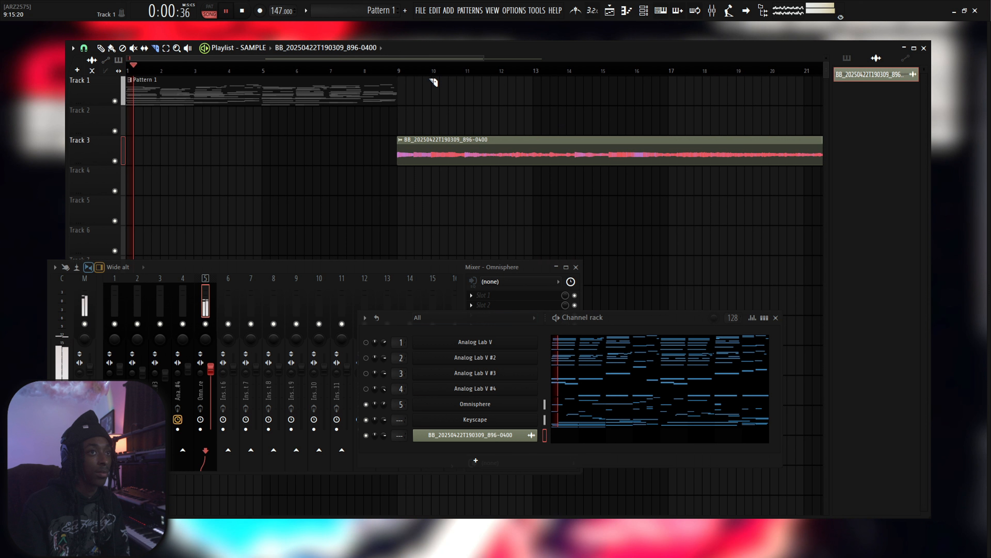
# Play from bar 9, slice the Track 3 audio clip at bar 13 and move its second part down to Track 4.
pyautogui.click(399, 67)
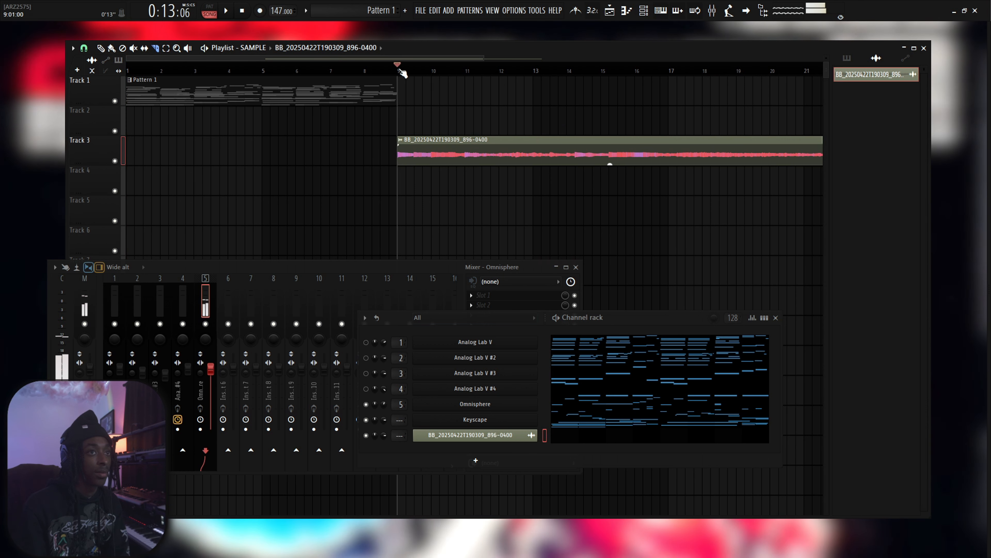
pyautogui.click(539, 152)
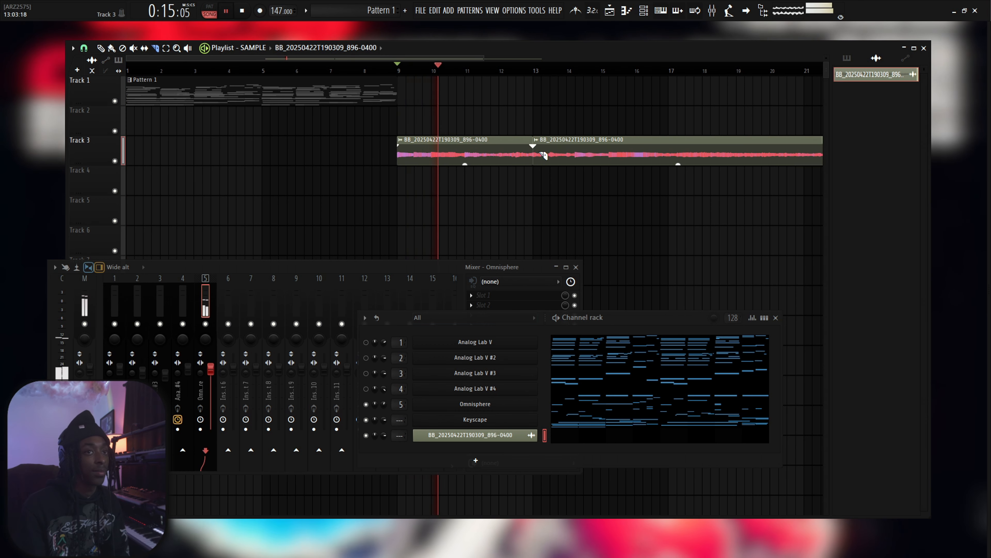
pyautogui.click(101, 48)
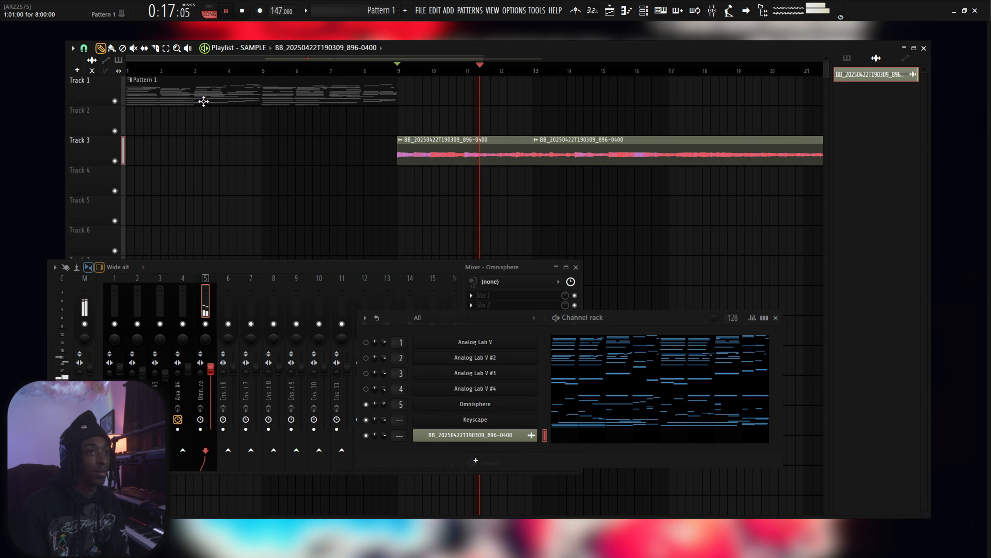
pyautogui.moveTo(583, 153); pyautogui.dragTo(588, 184)
# Duplicate the four-bar audio clip on Track 3 so the copy starts at bar 13, and clear the selection.
pyautogui.keyDown('ctrl'); pyautogui.click(503, 156); pyautogui.keyUp('ctrl')
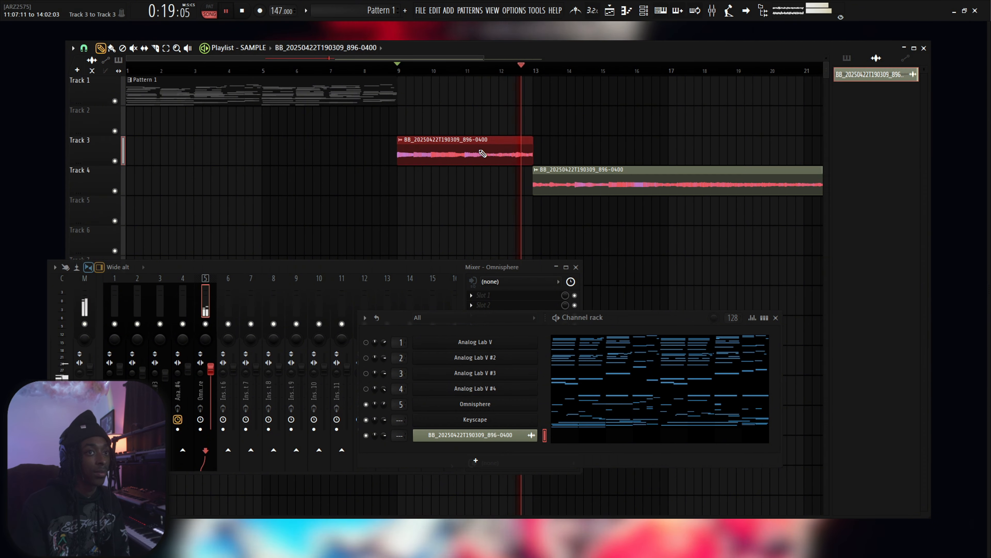
pyautogui.hotkey('ctrl', 'b')
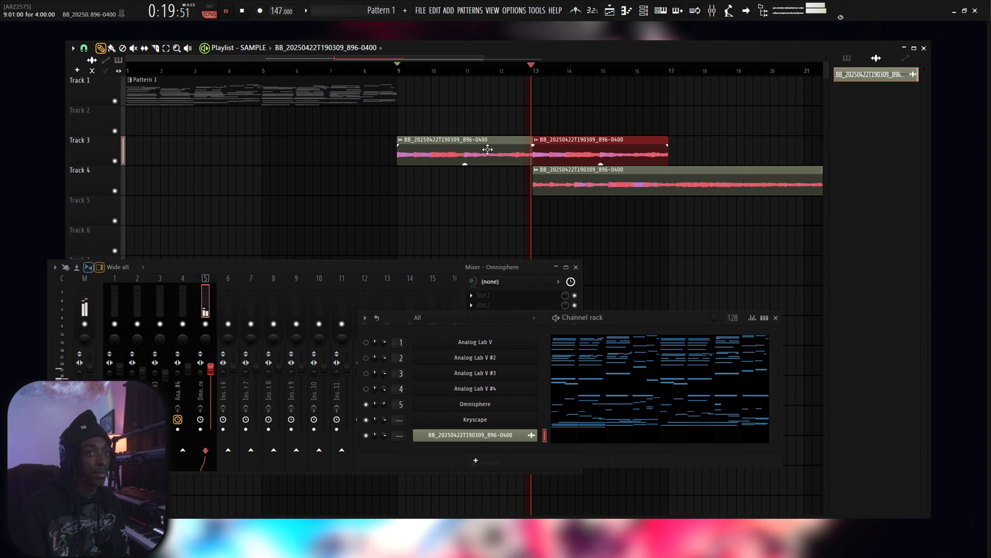
pyautogui.click(658, 230)
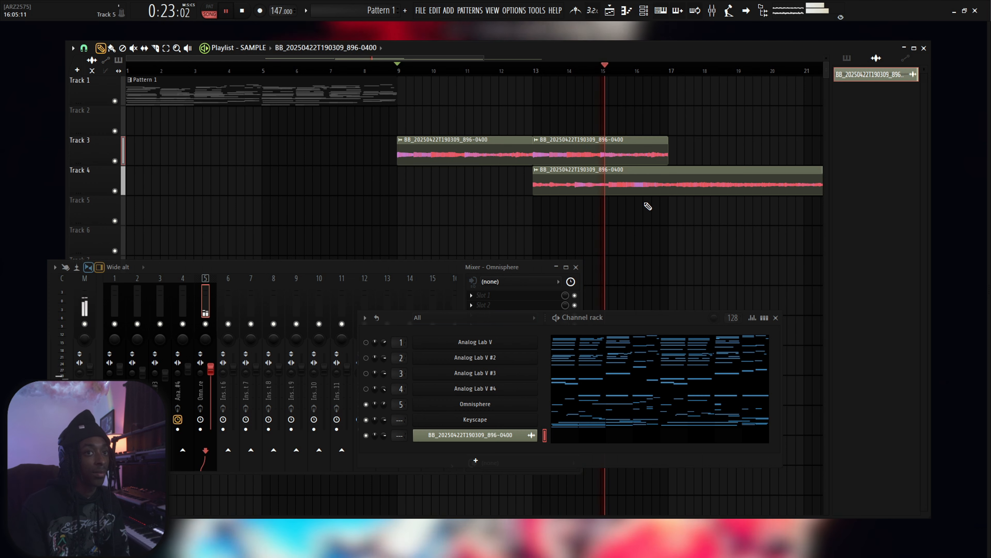
# Switch to the Slice tool and play the stacked audio clips on Tracks 3 and 4 from bar 13.
pyautogui.press('c')
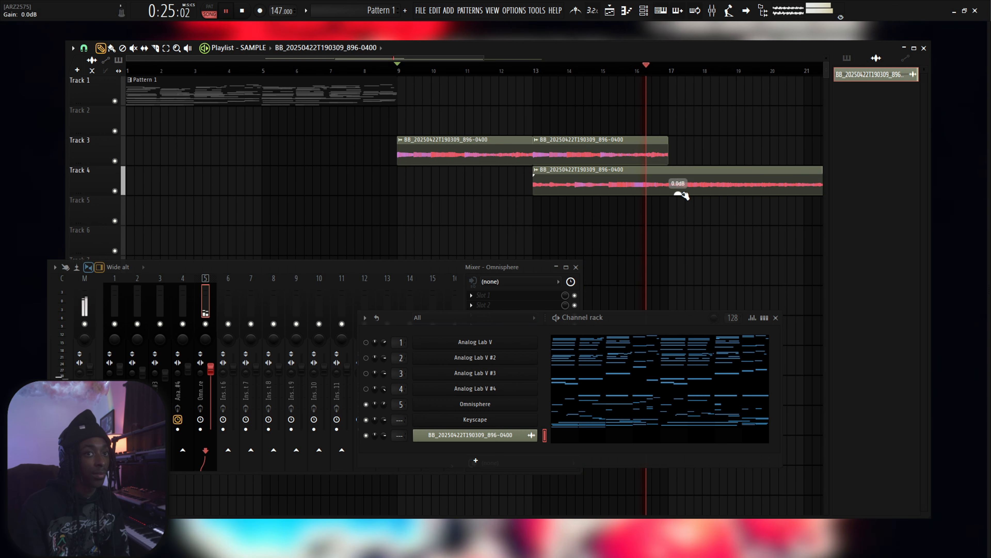
pyautogui.click(535, 69)
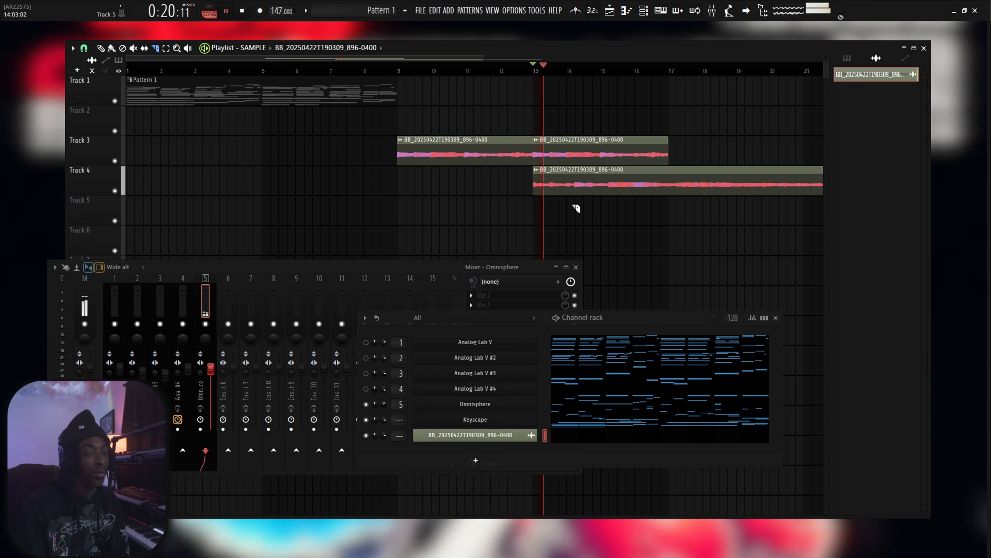
pyautogui.scroll(5, 570, 220)
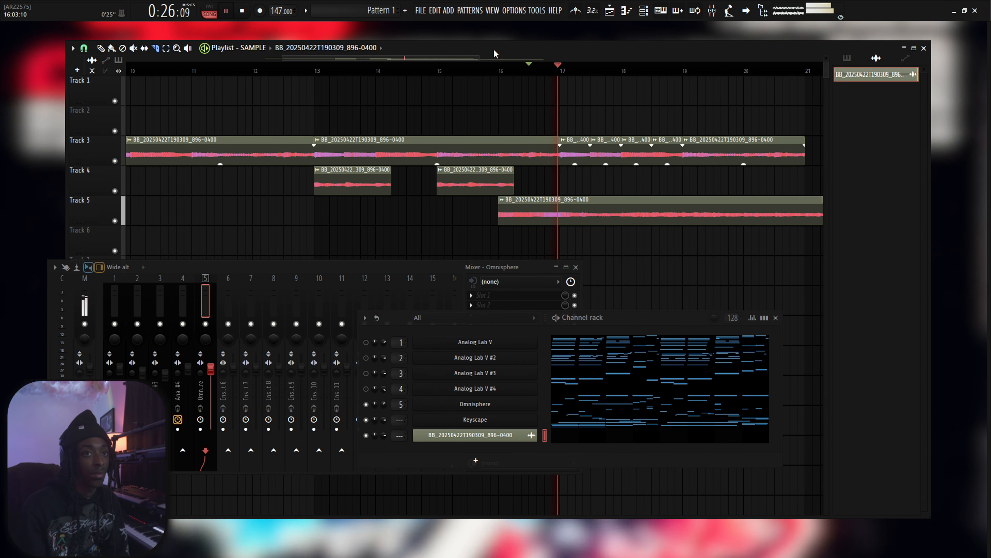
# Remove the slice in the second half of bar 17 on Track 3, stop playback and select the slice before it.
pyautogui.press('space')
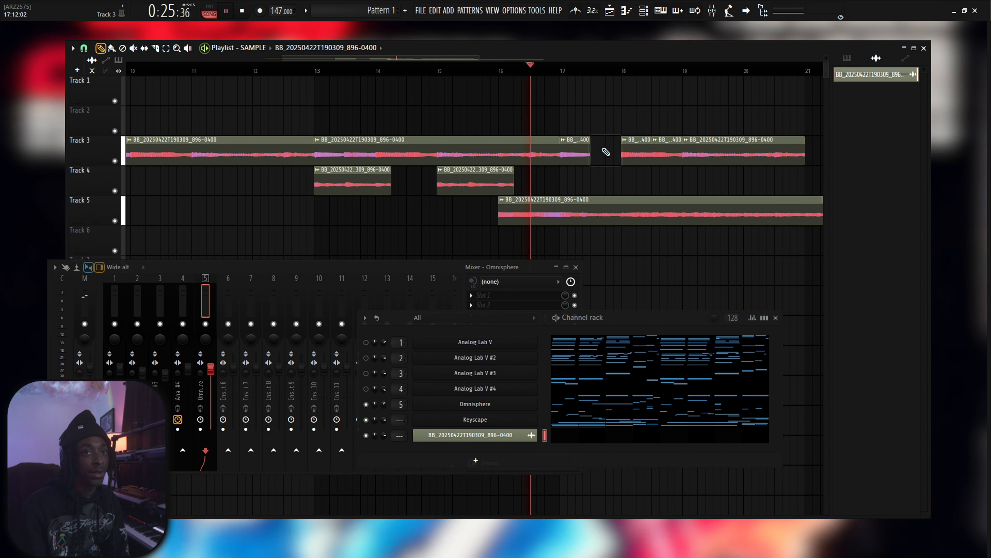
pyautogui.scroll(3, 597, 156)
pyautogui.press('space')
pyautogui.scroll(3, 558, 142)
pyautogui.moveTo(519, 123); pyautogui.dragTo(511, 174)
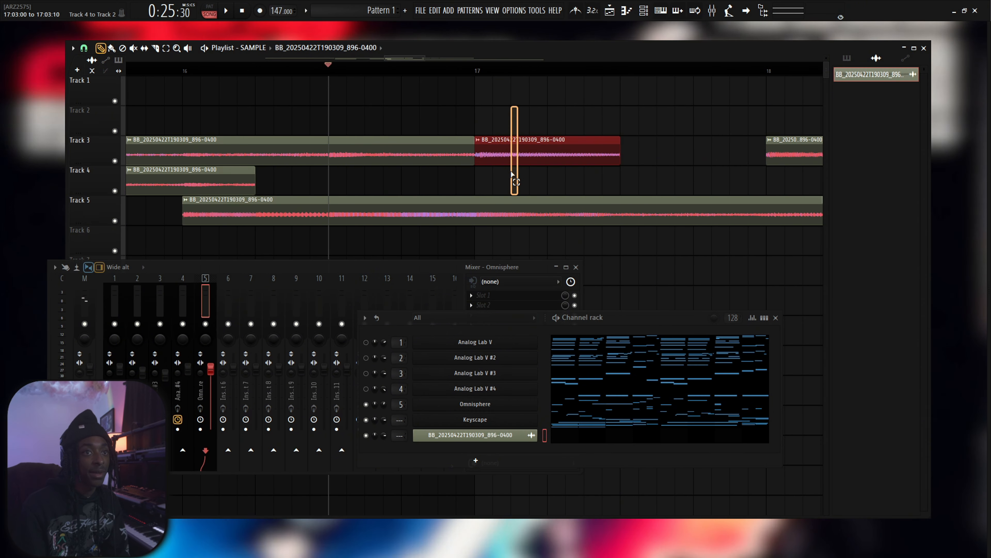
# Play from bar 17 and delete the slice in the second half of bar 18 on Track 3.
pyautogui.scroll(-3, 576, 162)
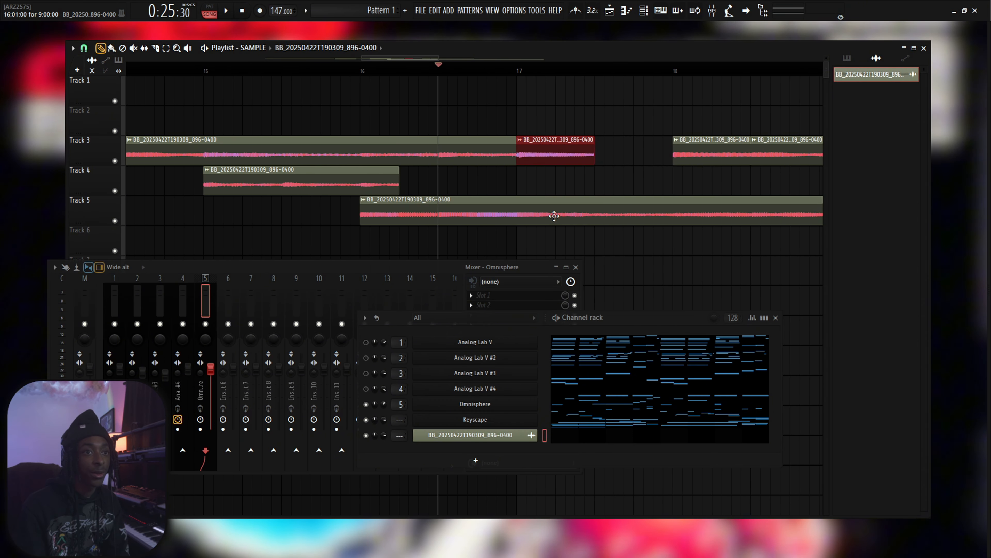
pyautogui.scroll(-2, 502, 199)
pyautogui.scroll(-2, 525, 187)
pyautogui.scroll(3, 511, 157)
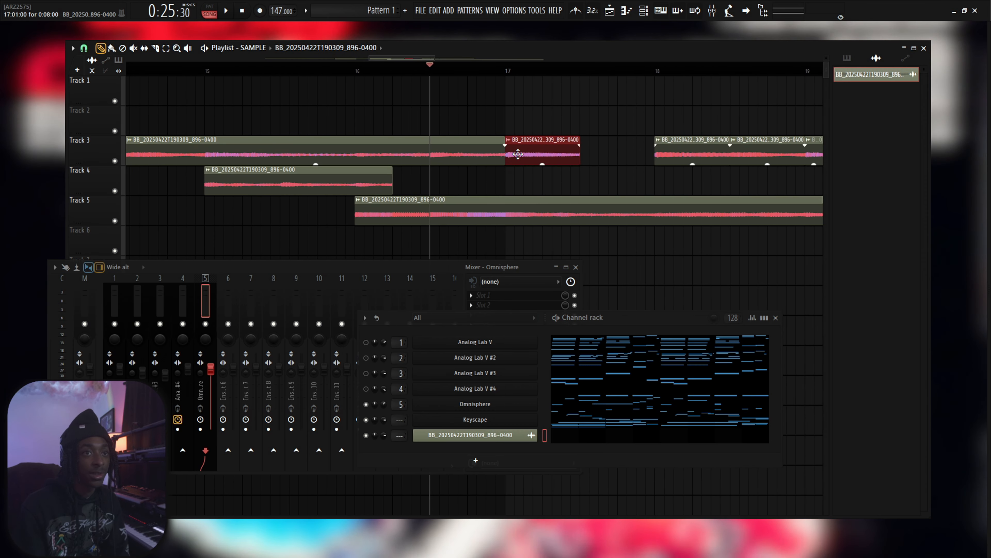
pyautogui.scroll(1, 510, 74)
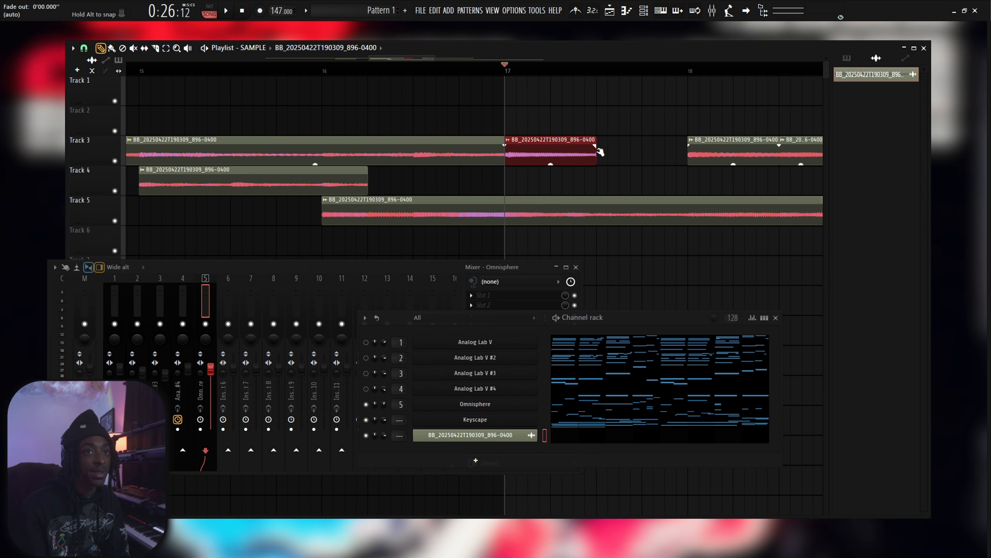
pyautogui.scroll(-5, 600, 153)
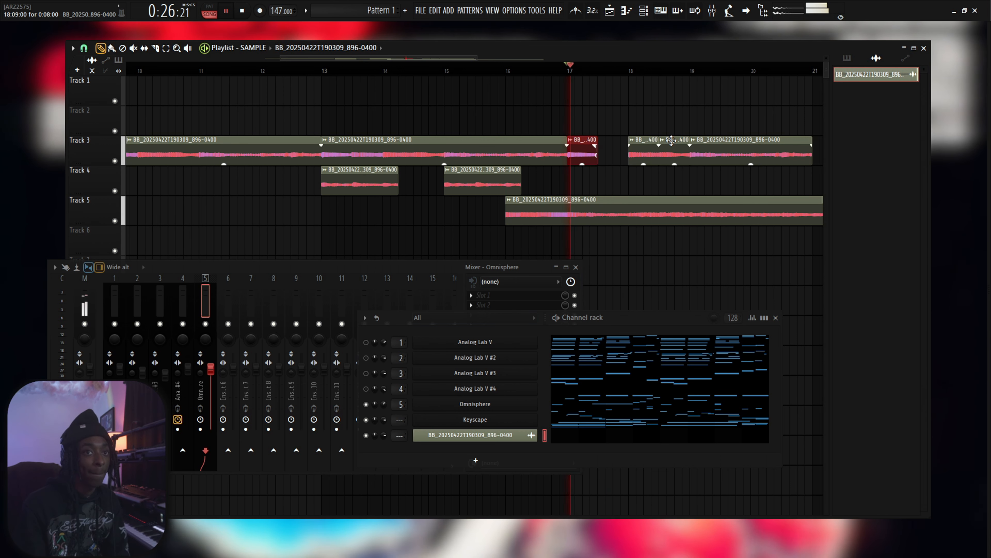
pyautogui.rightClick(668, 148)
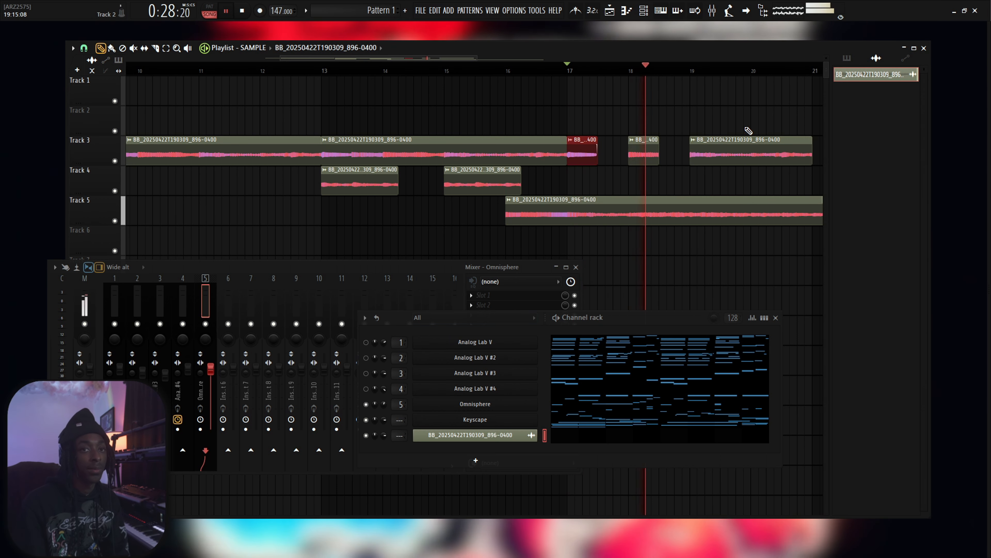
# Split the last Track 3 clip at the middle of bar 19, keeping a half-bar chop, and select the chops from bar 17 to bar 20.
pyautogui.click(729, 158)
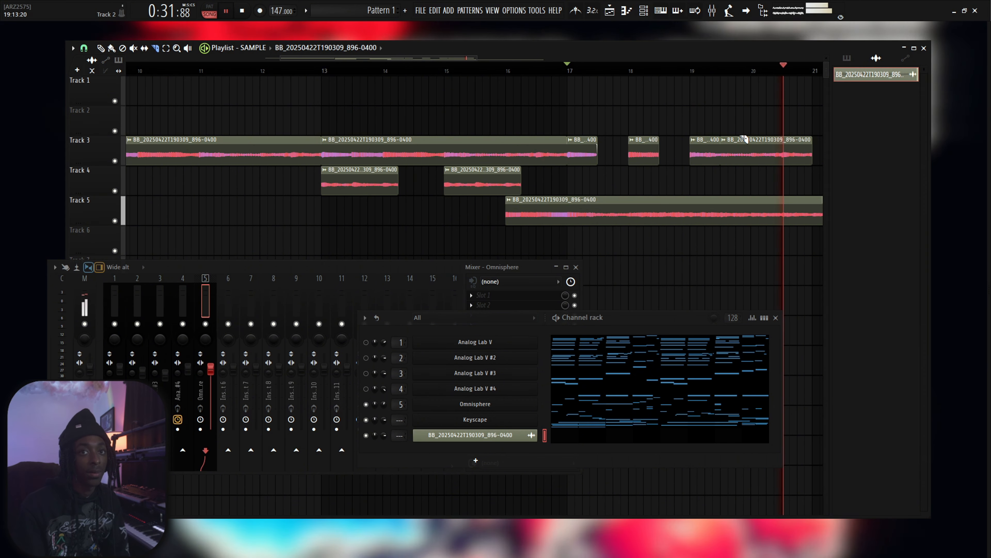
pyautogui.press('p')
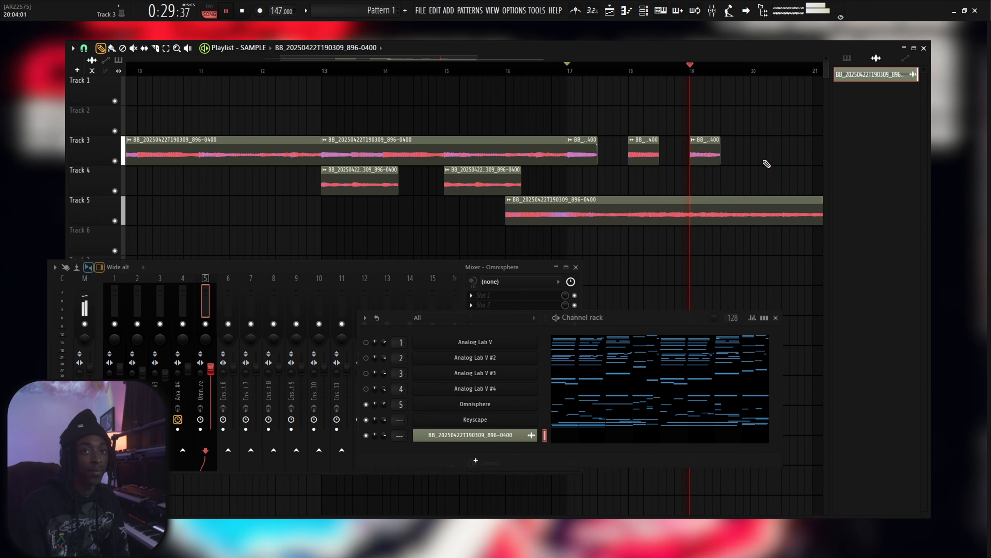
pyautogui.scroll(2, 768, 177)
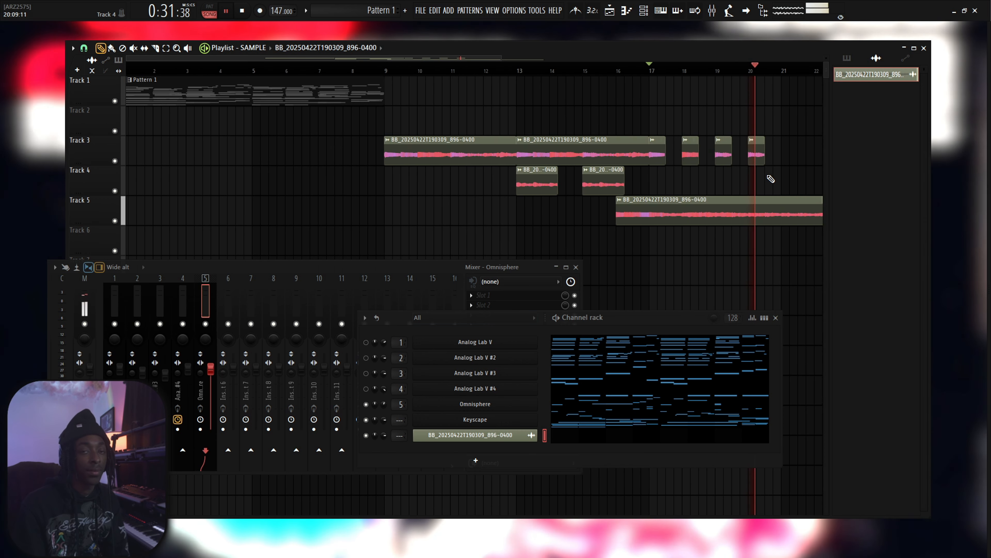
pyautogui.moveTo(759, 195); pyautogui.dragTo(628, 137)
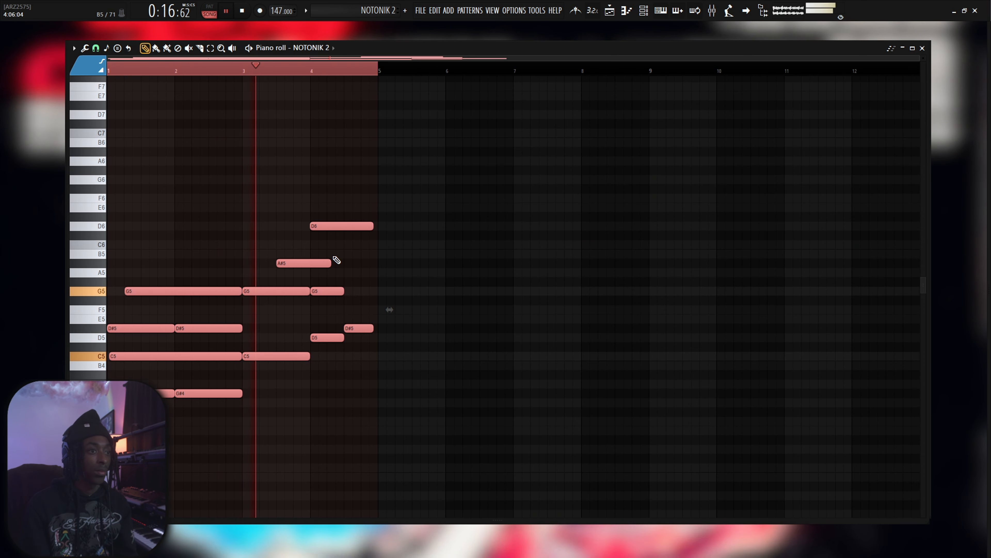
# Duplicate the four-bar NOTONIK 2 note sequence into bars 5 to 8 and deselect the notes.
pyautogui.hotkey('ctrl', 'b')
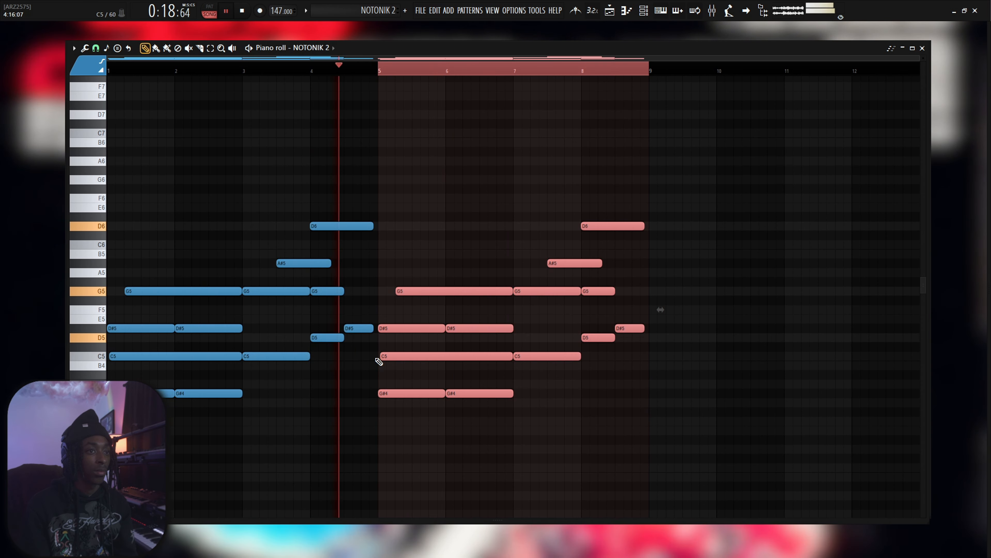
pyautogui.hotkey('ctrl', 'd')
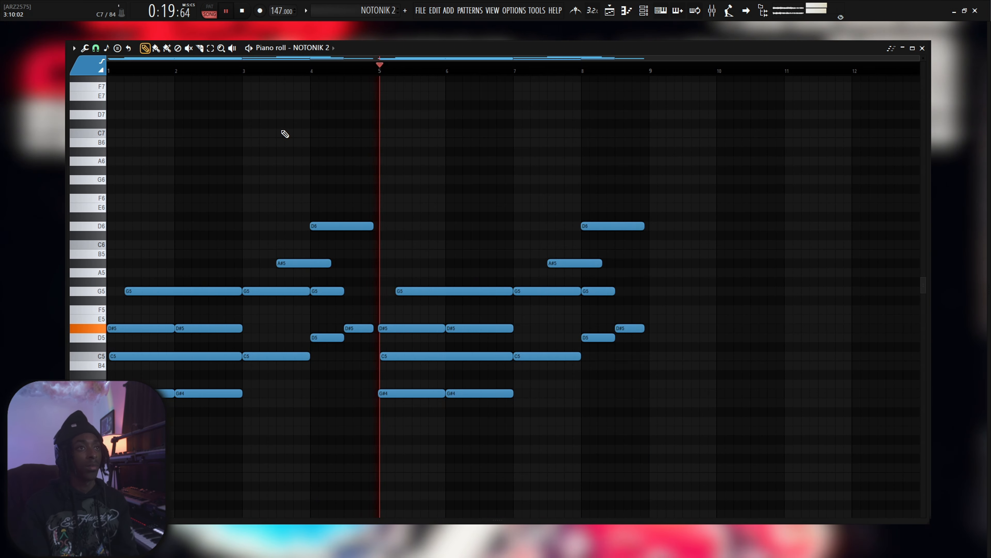
# Check the SoundShifter Pitch Stereo transpose settings on the Master mixer track and close the plugin.
pyautogui.click(694, 11)
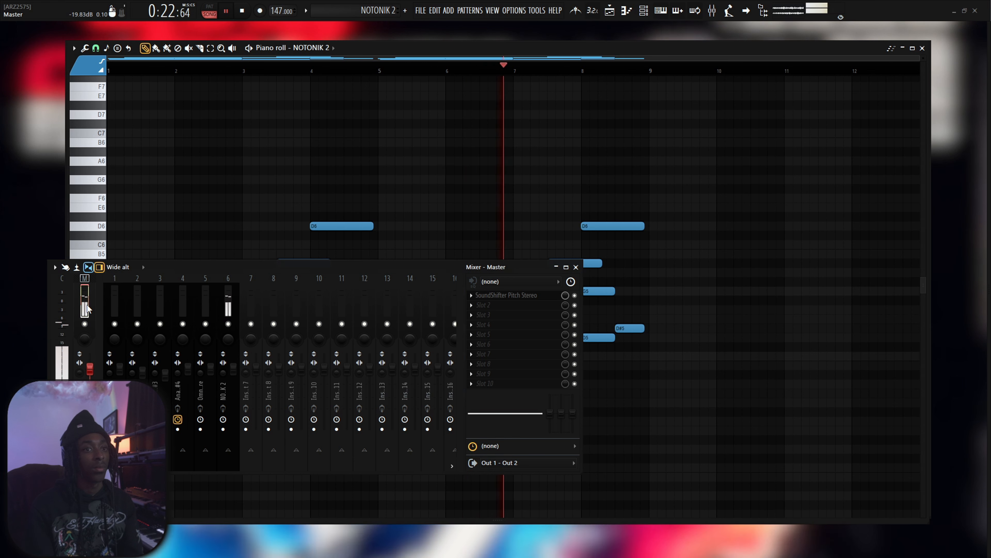
pyautogui.click(489, 296)
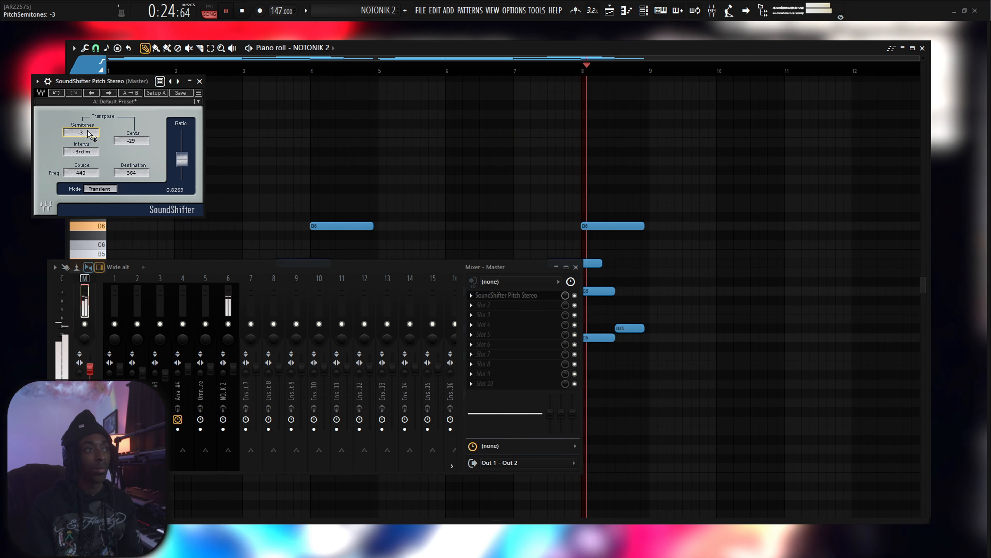
pyautogui.click(200, 81)
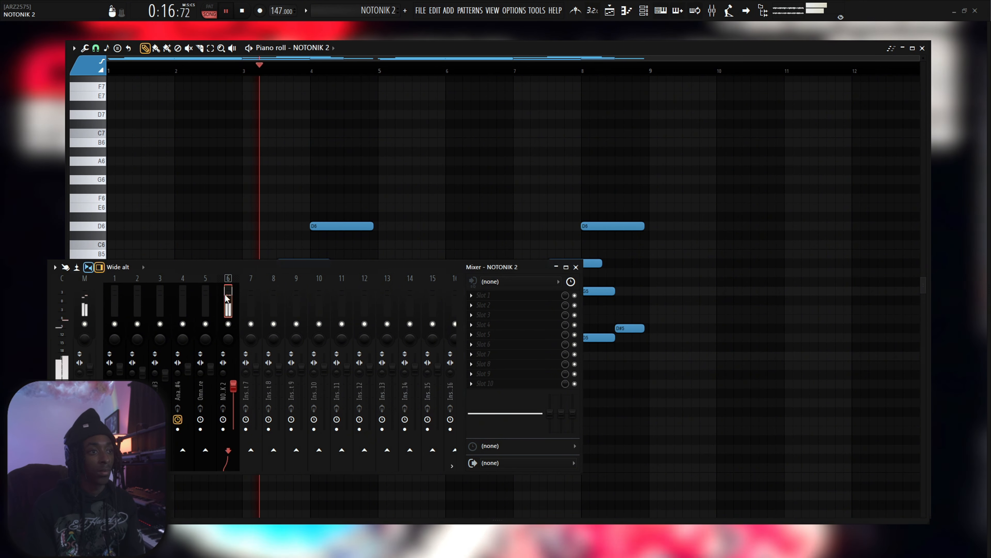
# Add Fruity Parametric EQ 2 to the first slot of the NOTONIK 2 mixer track and cut the lows with band 1 at about 139 Hz.
pyautogui.click(529, 296)
pyautogui.click(611, 137)
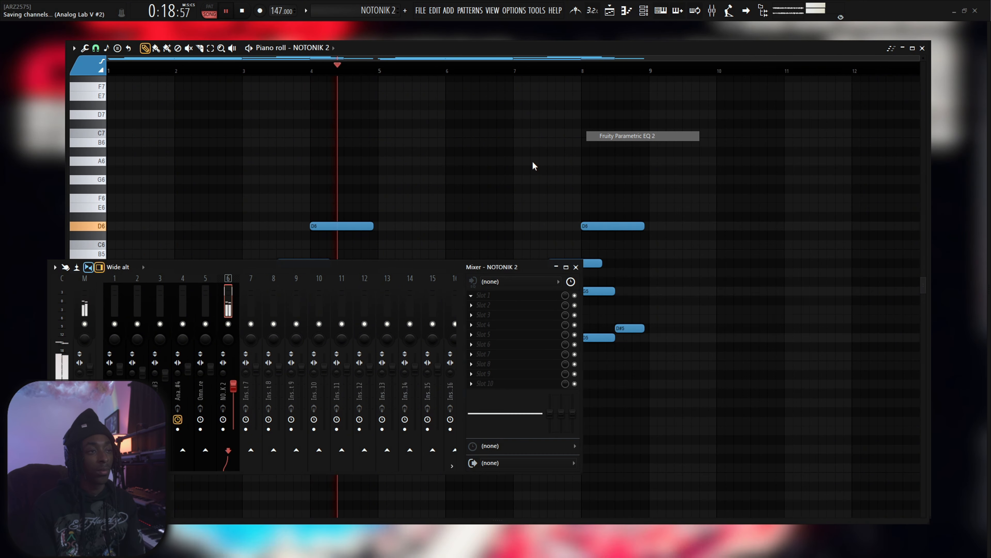
pyautogui.moveTo(145, 271); pyautogui.dragTo(165, 287)
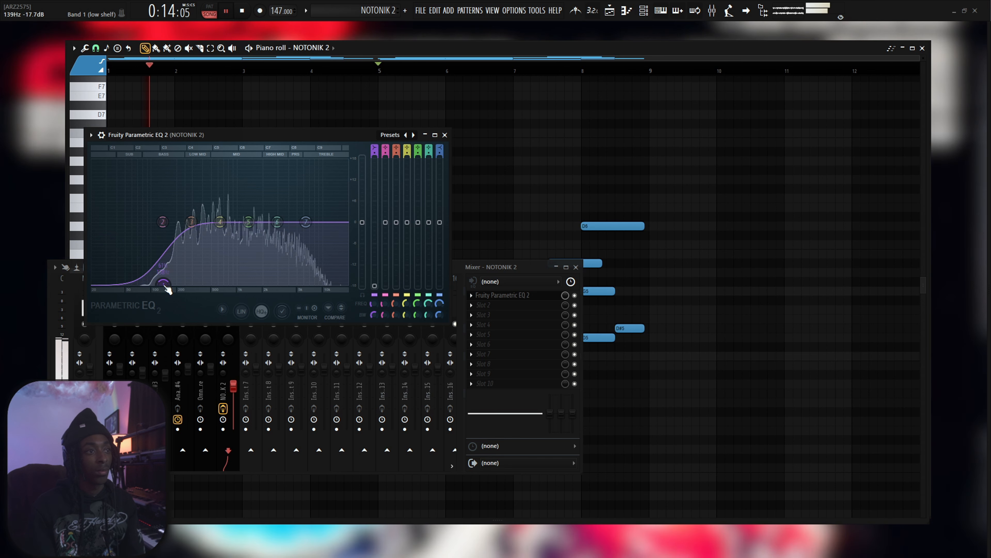
# Close the NOTONIK 2 equalizer and return to the playlist with the mixer closed.
pyautogui.moveTo(158, 229); pyautogui.dragTo(157, 231)
pyautogui.click(445, 135)
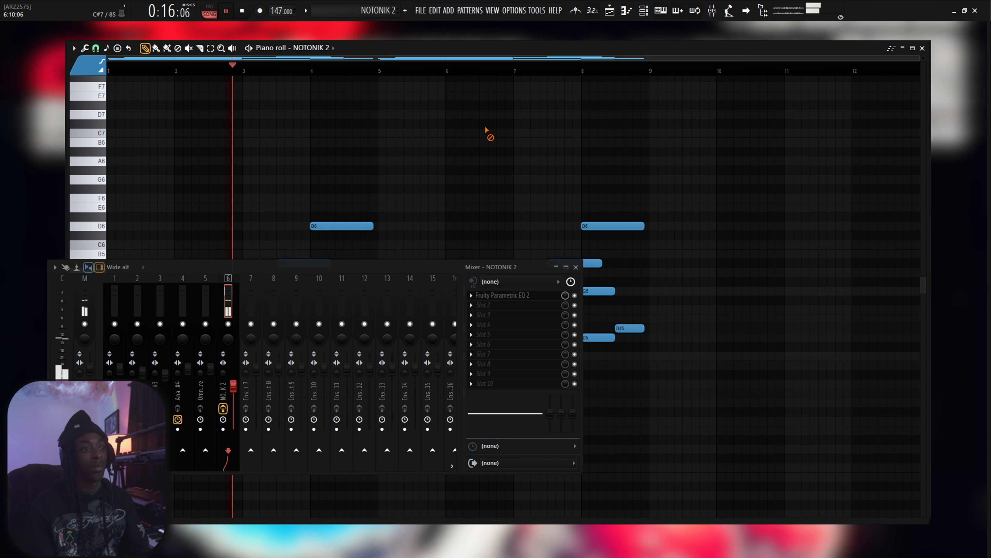
pyautogui.press('F5')
pyautogui.click(576, 267)
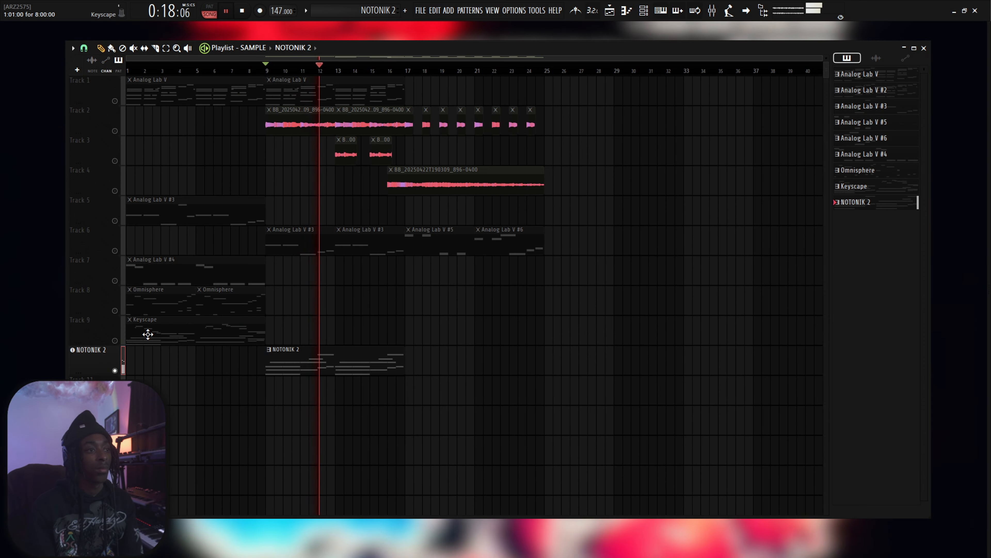
# Turn off soloing so every playlist track plays, and restart the song playback.
pyautogui.rightClick(115, 340)
pyautogui.rightClick(115, 340)
pyautogui.press('space')
pyautogui.press('space')
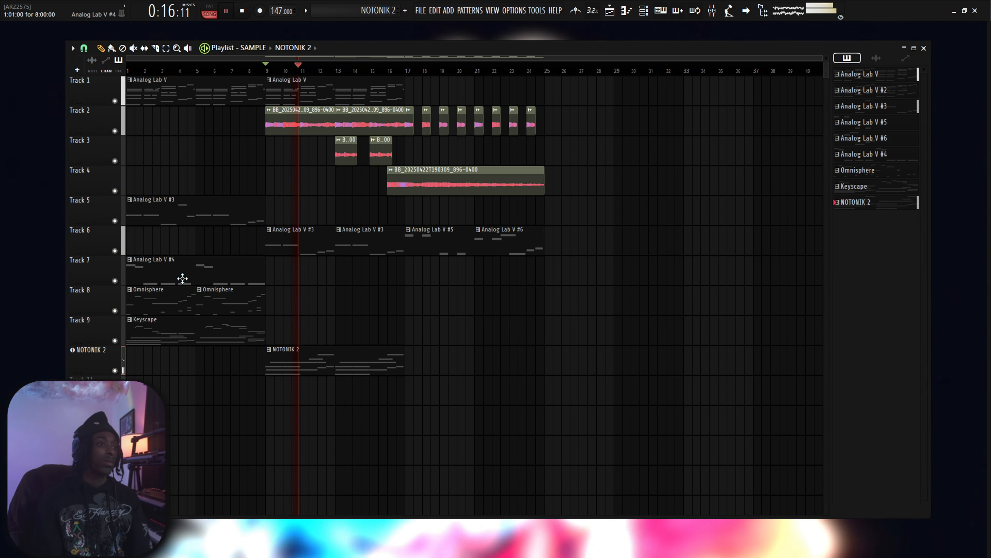
# Place a NOTONIK 2 clip near bar 3 on its track, remove it again, and reposition the playback.
pyautogui.click(177, 359)
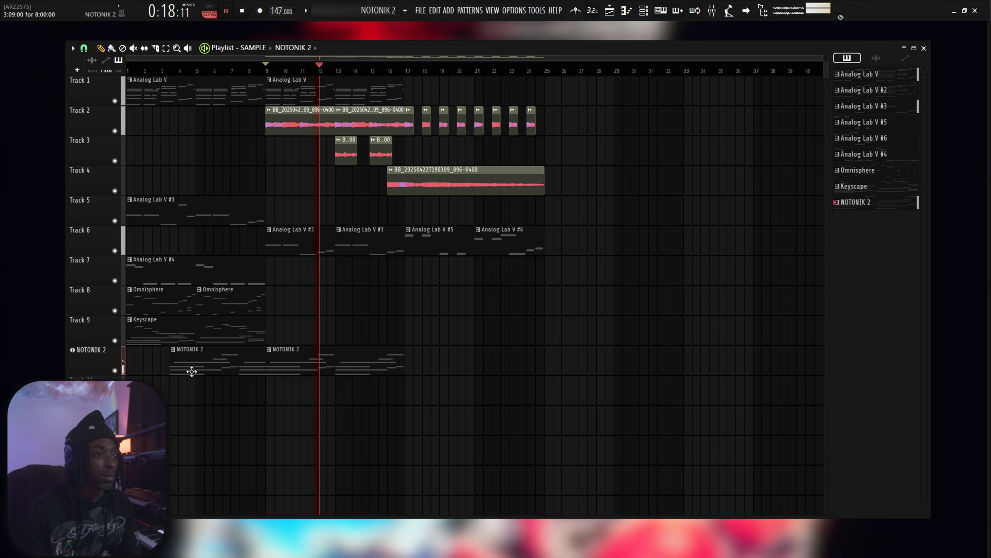
pyautogui.rightClick(190, 372)
pyautogui.press('space')
pyautogui.click(157, 71)
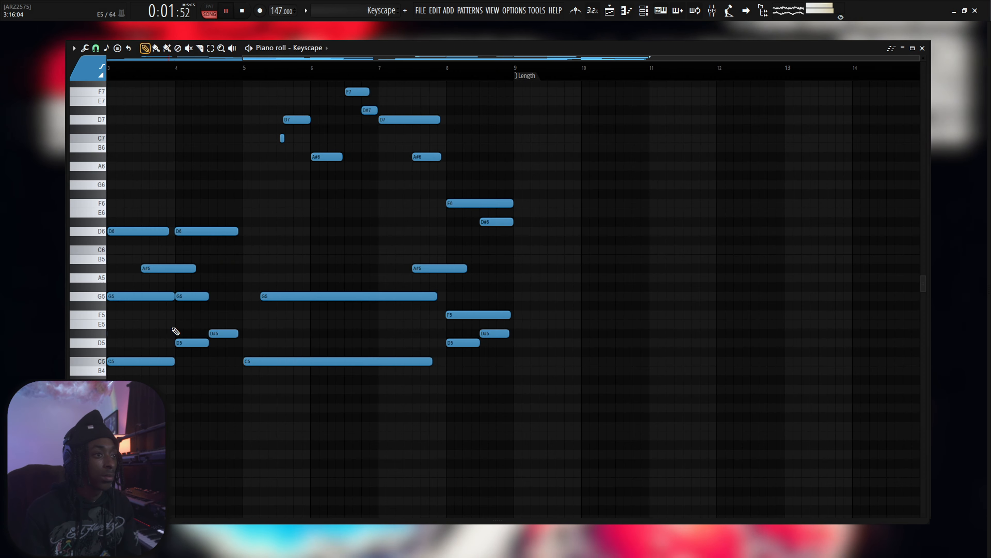
# Open the Keyscape instrument from its piano roll and browse the factory patches beyond the LA Custom C7 sounds.
pyautogui.click(312, 48)
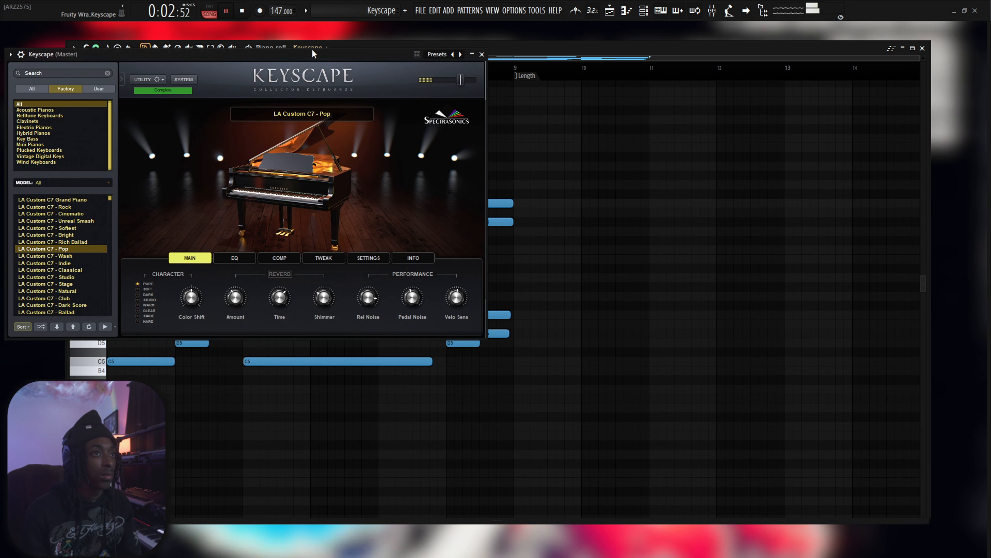
pyautogui.scroll(-3, 48, 248)
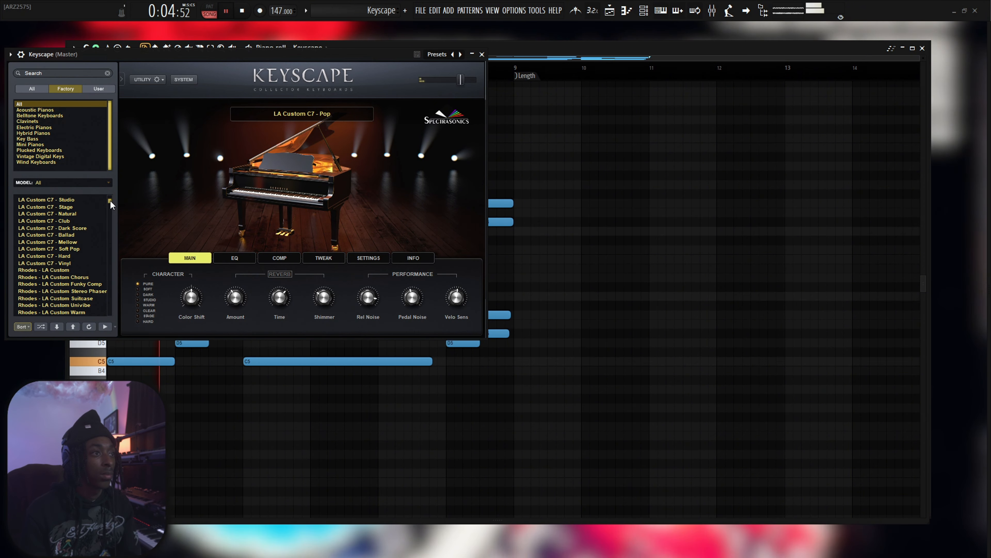
pyautogui.moveTo(105, 239); pyautogui.dragTo(103, 279)
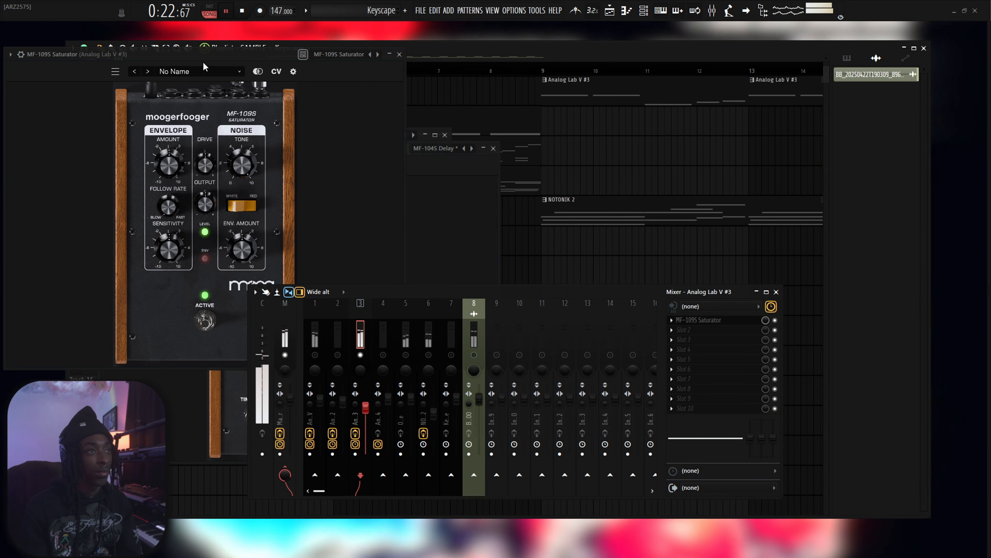
# Step the MF-109S Saturator on Analog Lab V #3 back to the Slight Crisp preset and close the plugin.
pyautogui.click(134, 74)
pyautogui.click(134, 73)
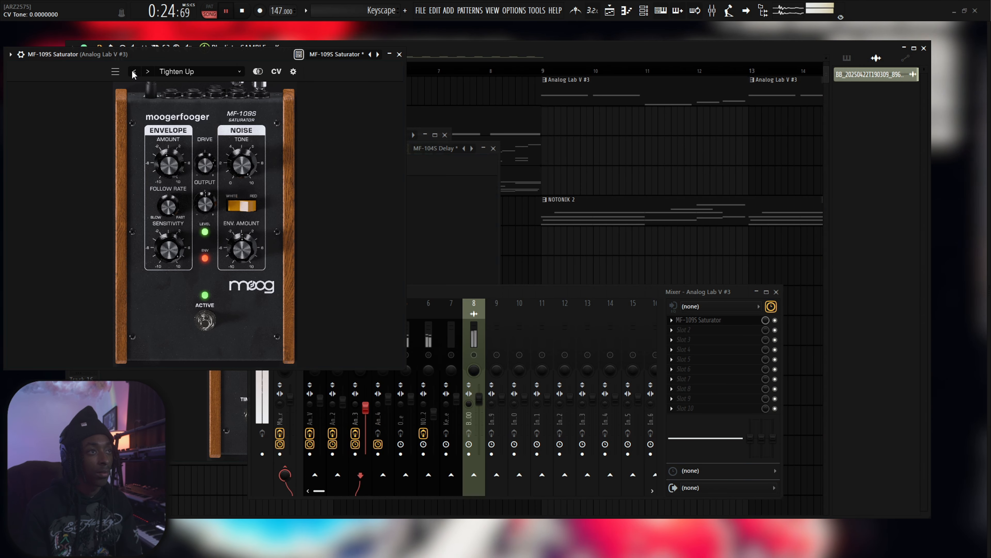
pyautogui.click(134, 73)
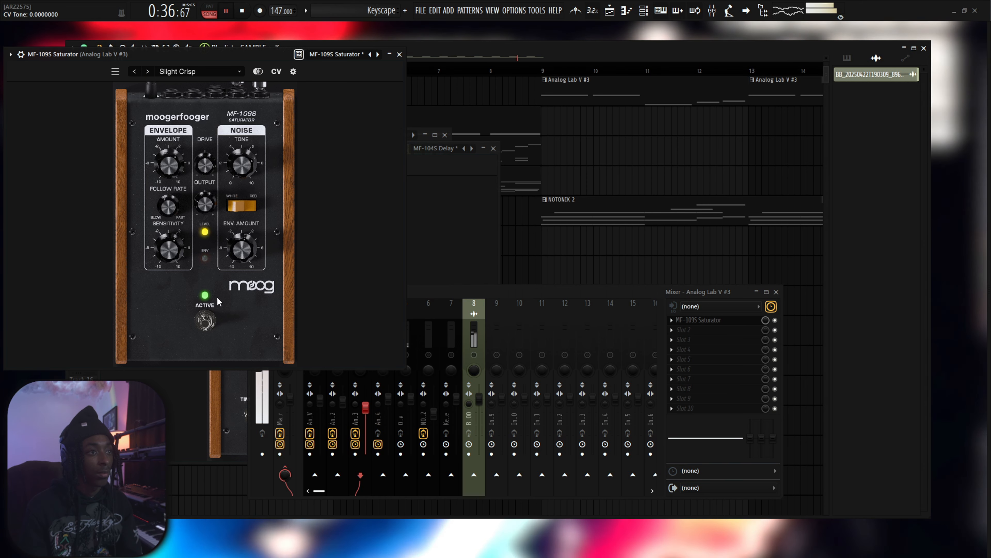
pyautogui.click(399, 55)
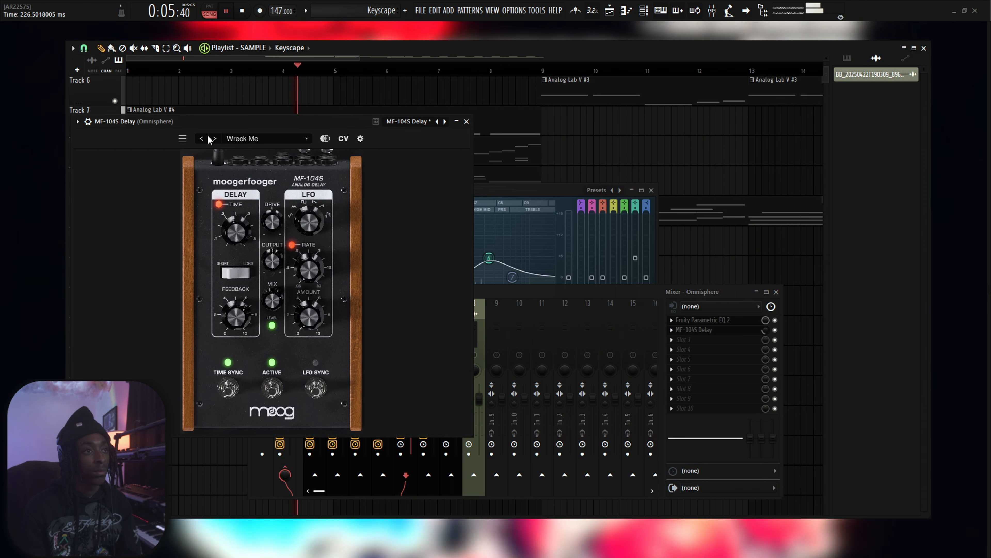
# Step through the Omnisphere MF-104S Delay presets, including Vibrolay, That Slapback and Stretching Tape, and adjust the effect's mix level.
pyautogui.click(215, 139)
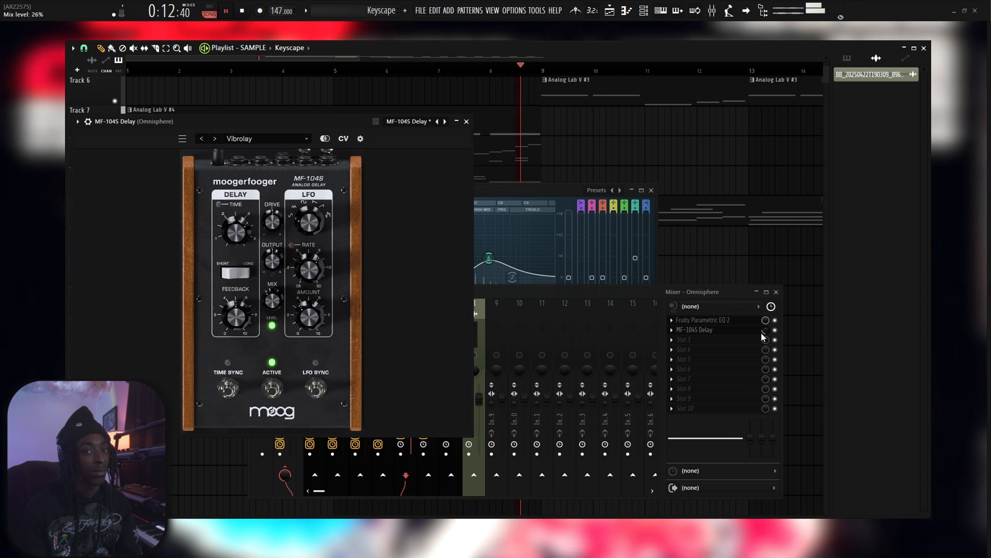
pyautogui.moveTo(765, 330); pyautogui.dragTo(765, 322)
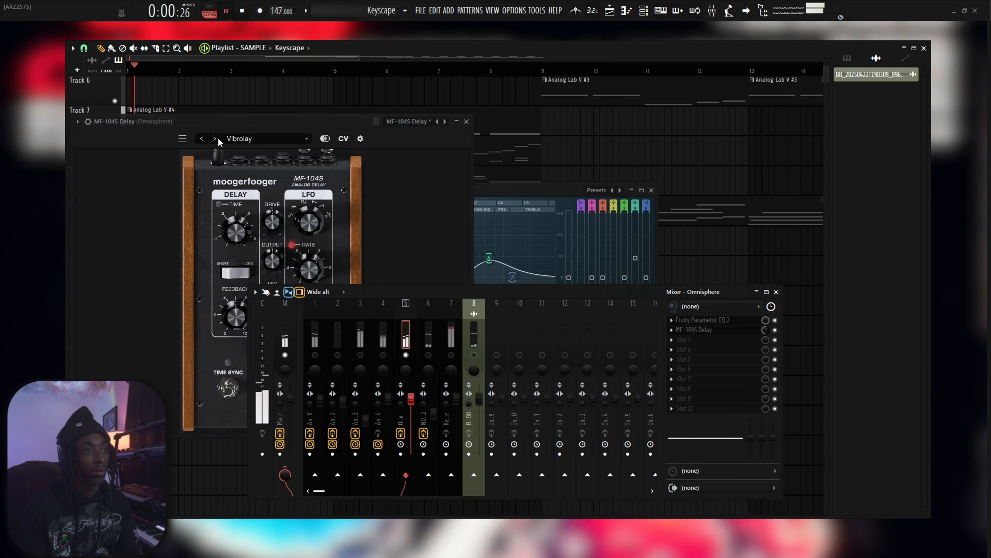
pyautogui.click(206, 139)
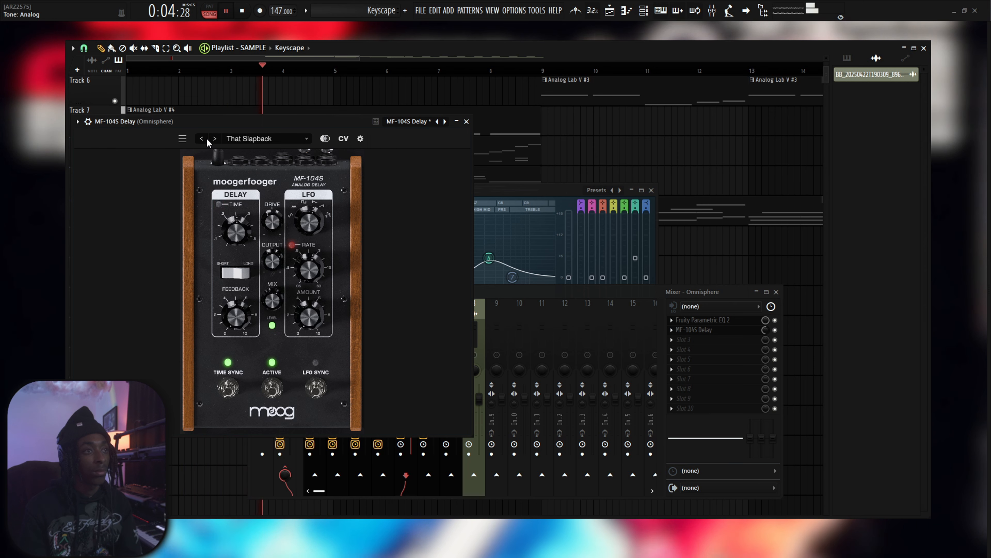
pyautogui.click(206, 138)
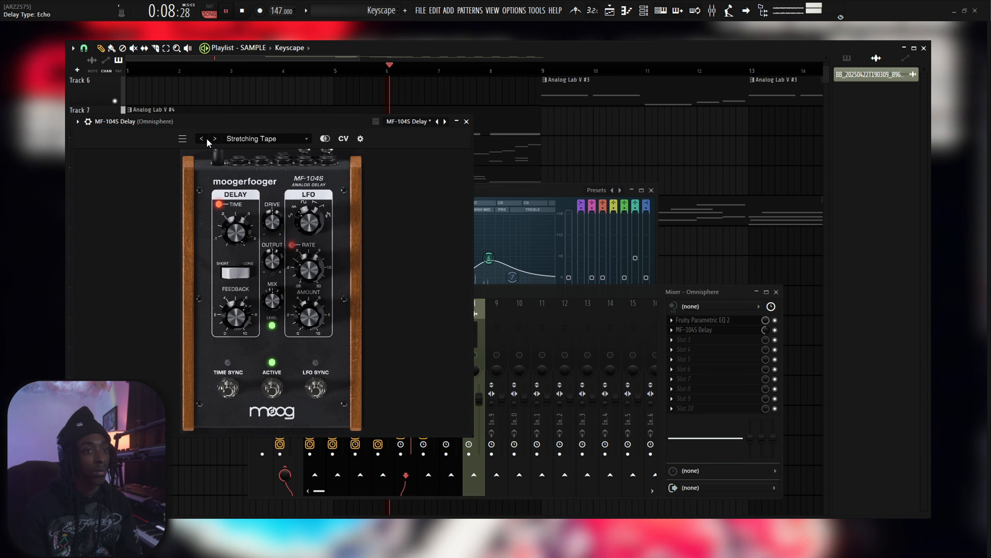
pyautogui.click(206, 138)
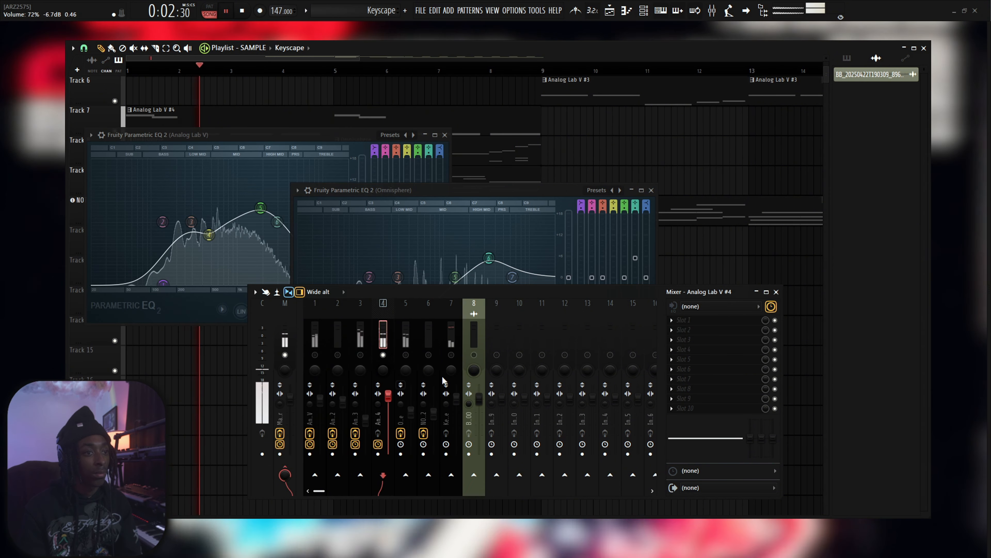
# Add MF-105S MuRF to the first effect slot of the Analog Lab V #4 mixer track and change its preset.
pyautogui.click(695, 317)
pyautogui.moveTo(698, 318)
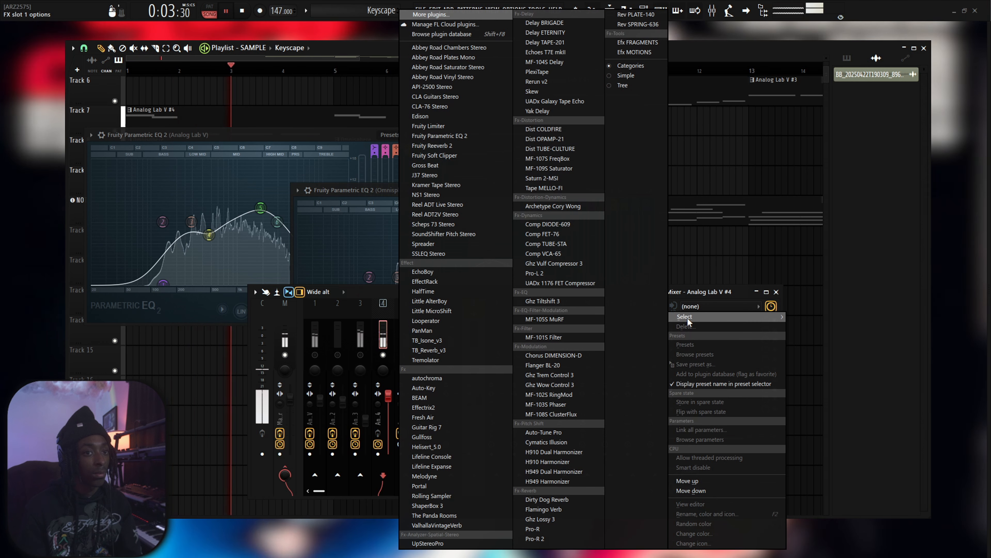
pyautogui.click(582, 321)
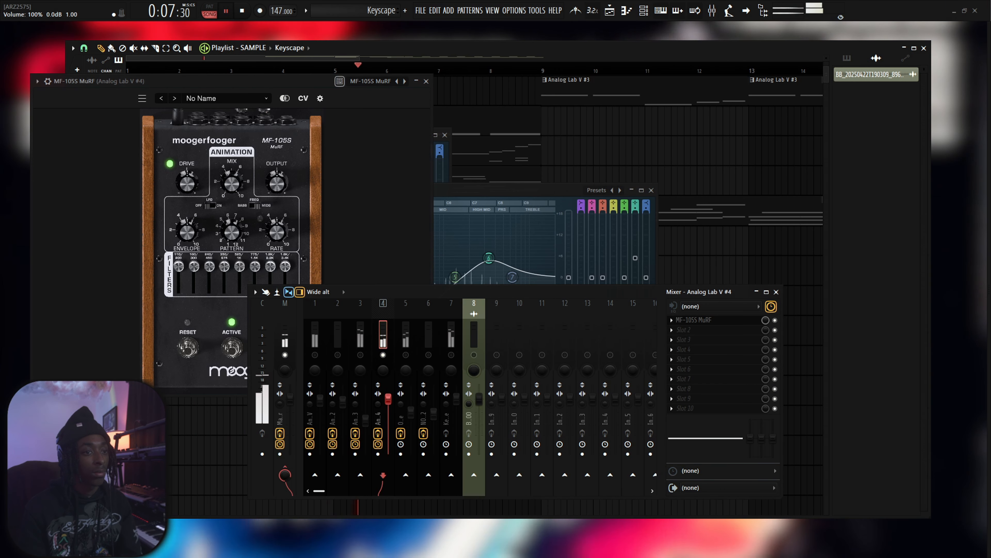
pyautogui.click(158, 98)
pyautogui.click(158, 98)
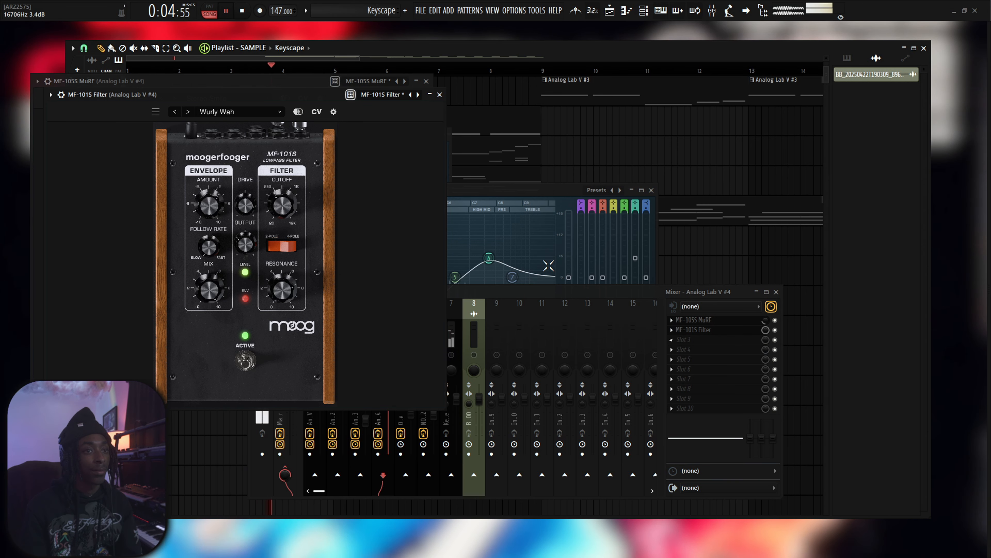
# Reduce the MF-101S Filter's mix level and the track volume on Analog Lab V #4.
pyautogui.moveTo(765, 330); pyautogui.dragTo(766, 351)
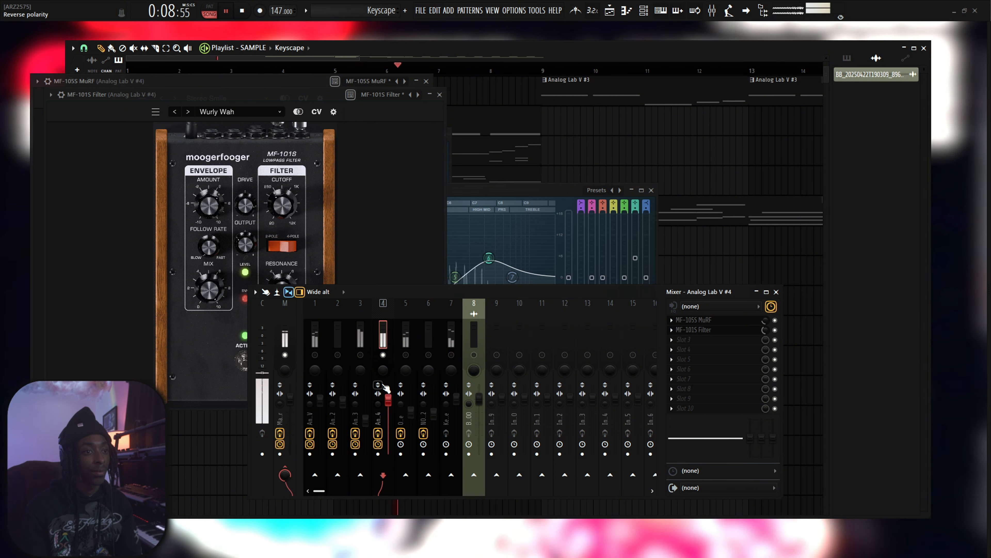
pyautogui.moveTo(389, 399); pyautogui.dragTo(388, 409)
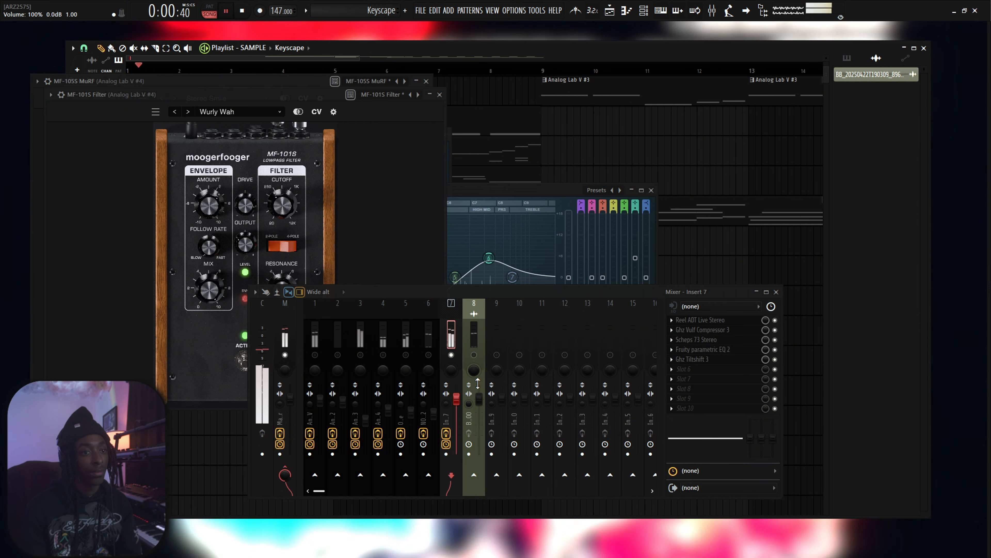
# Lower the Insert 7 volume to about -6.6 dB, close the MF-101S Filter and MF-105S MuRF, and stop playback.
pyautogui.moveTo(456, 400); pyautogui.dragTo(457, 414)
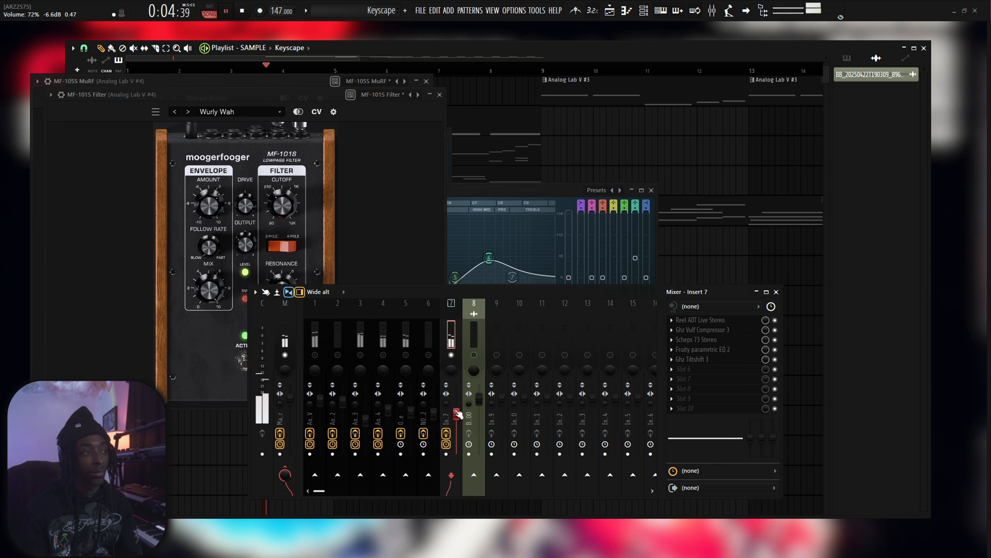
pyautogui.click(441, 94)
pyautogui.click(426, 82)
pyautogui.press('space')
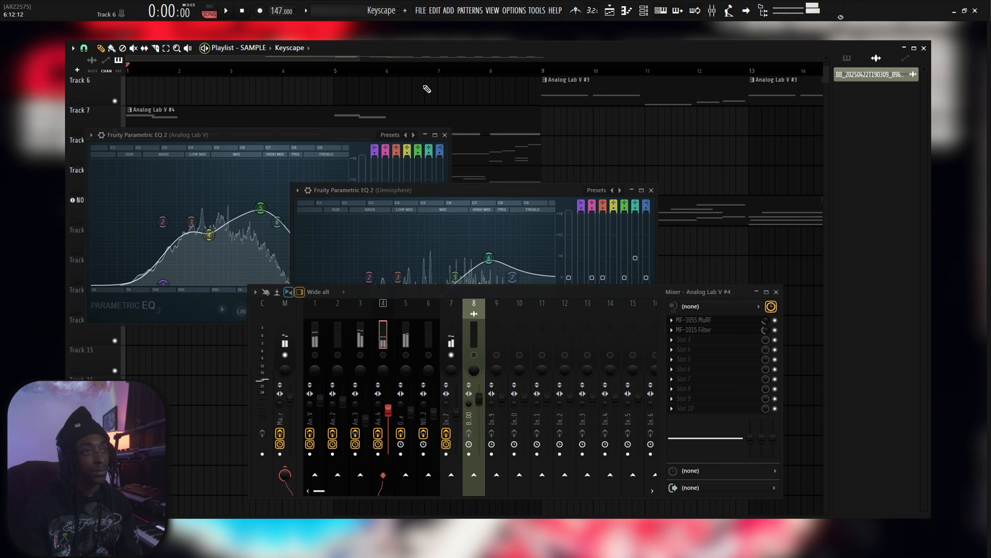
# Close the Analog Lab V and Omnisphere equalizers and delete the misplaced Keyscape clip on Track 12.
pyautogui.click(446, 134)
pyautogui.click(652, 191)
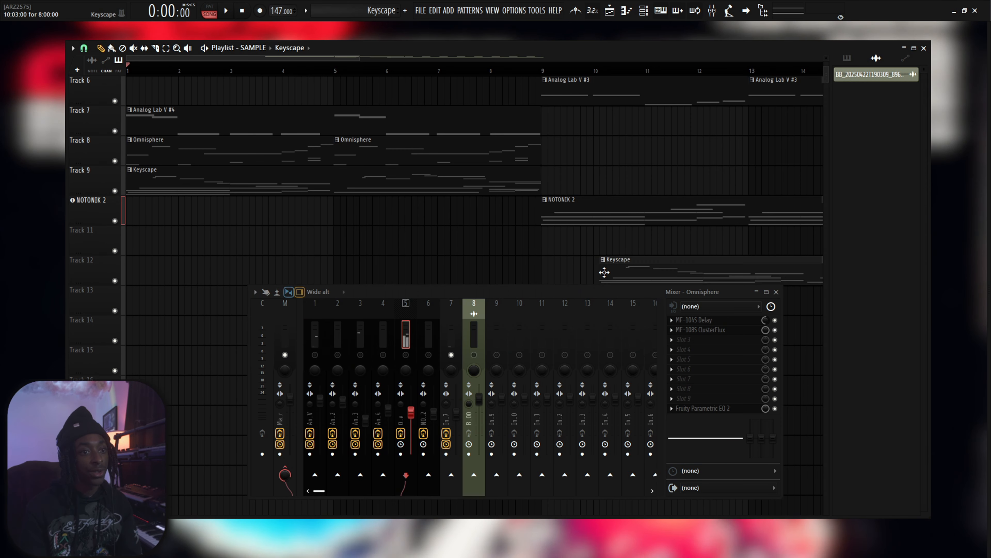
pyautogui.rightClick(604, 272)
# Examine the Reel ADT Live, Ghz Vulf Compressor 3 and Scheps 73 settings on the Insert 7 mixer track.
pyautogui.click(443, 329)
pyautogui.moveTo(540, 294); pyautogui.dragTo(394, 270)
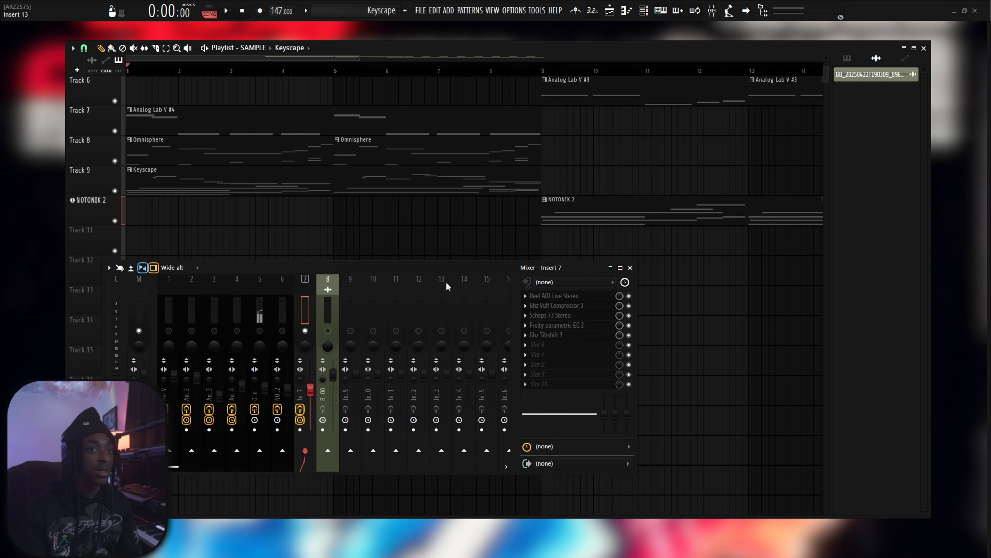
pyautogui.click(555, 296)
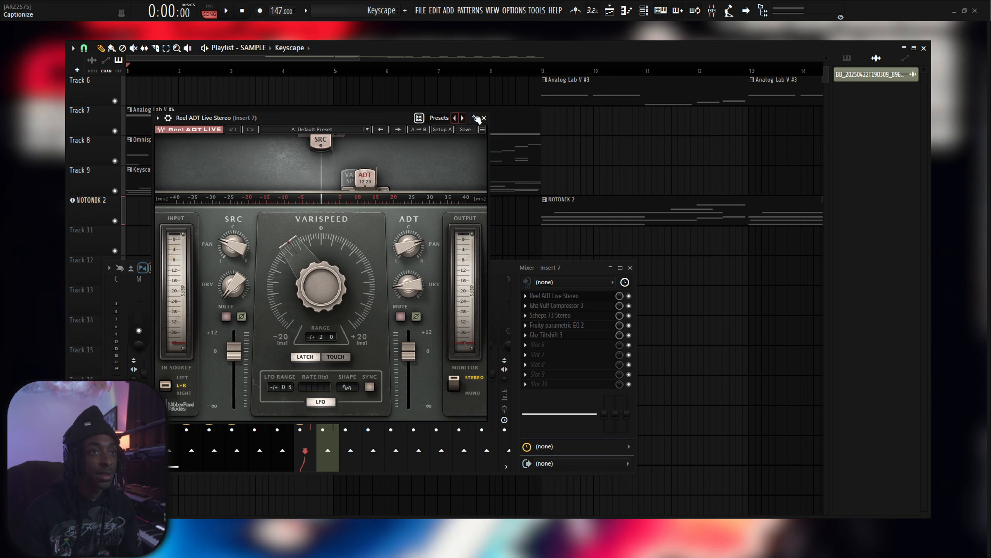
pyautogui.click(483, 117)
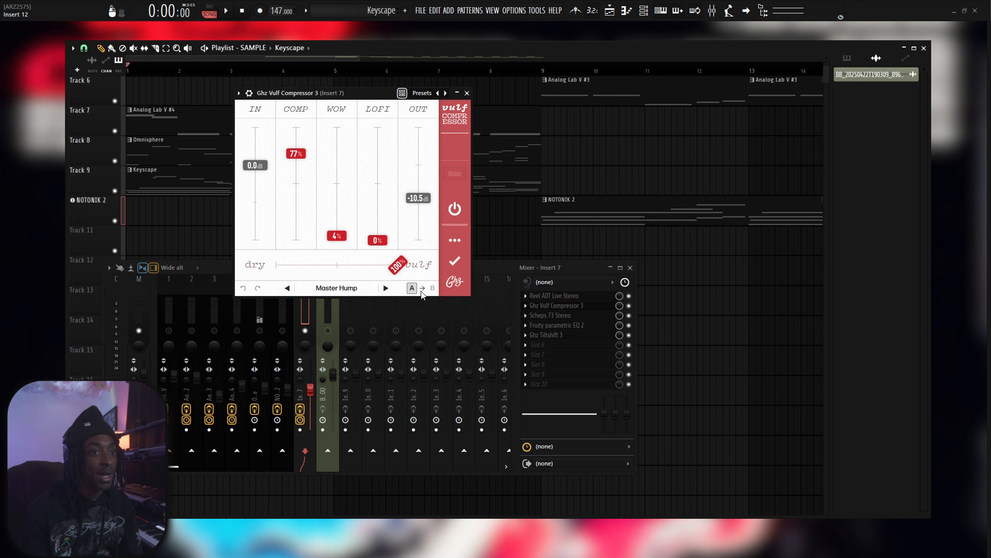
pyautogui.click(550, 316)
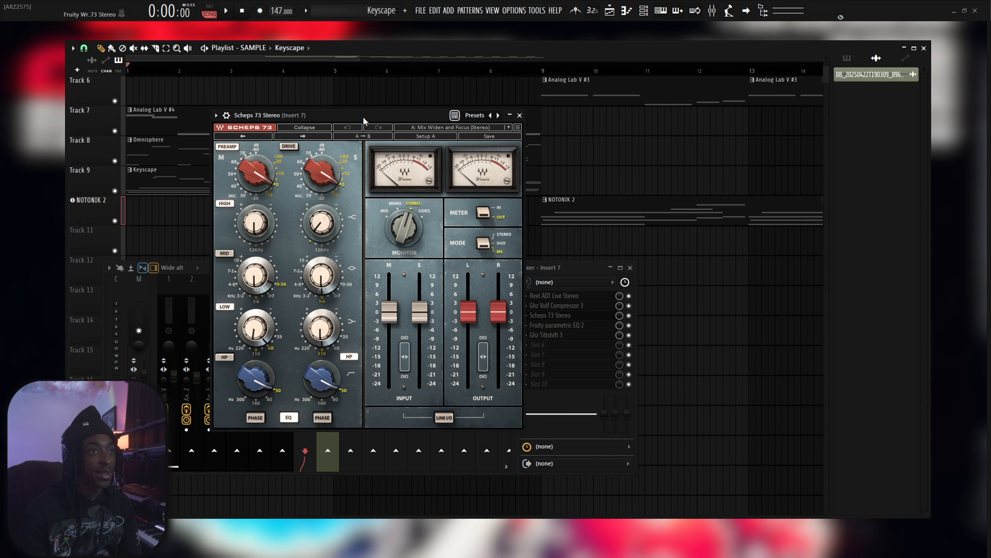
pyautogui.moveTo(363, 119); pyautogui.dragTo(348, 129)
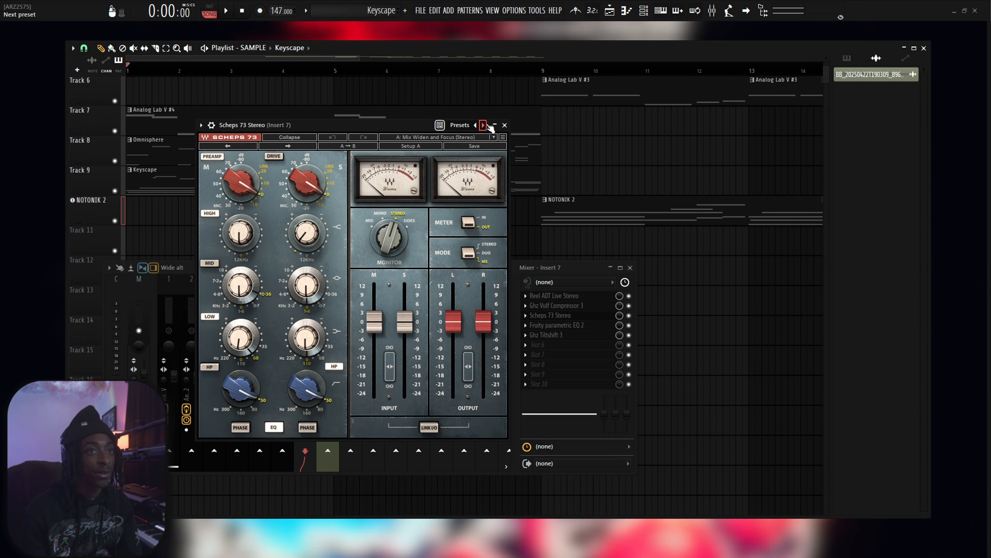
pyautogui.click(505, 125)
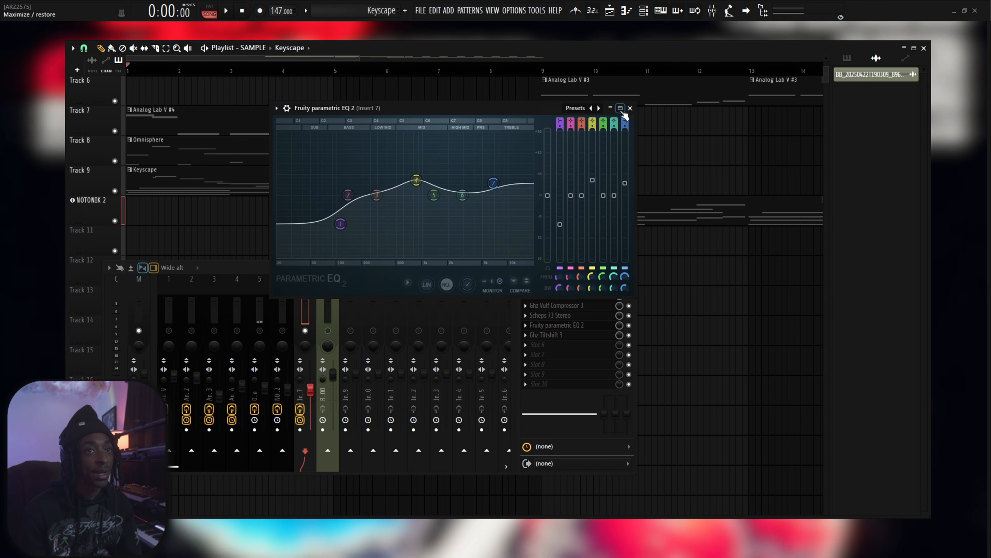
# Examine the Fruity Parametric EQ 2 and Ghz Tiltshift 3 settings on Insert 7, and close both plugins and the mixer.
pyautogui.click(550, 335)
pyautogui.click(552, 335)
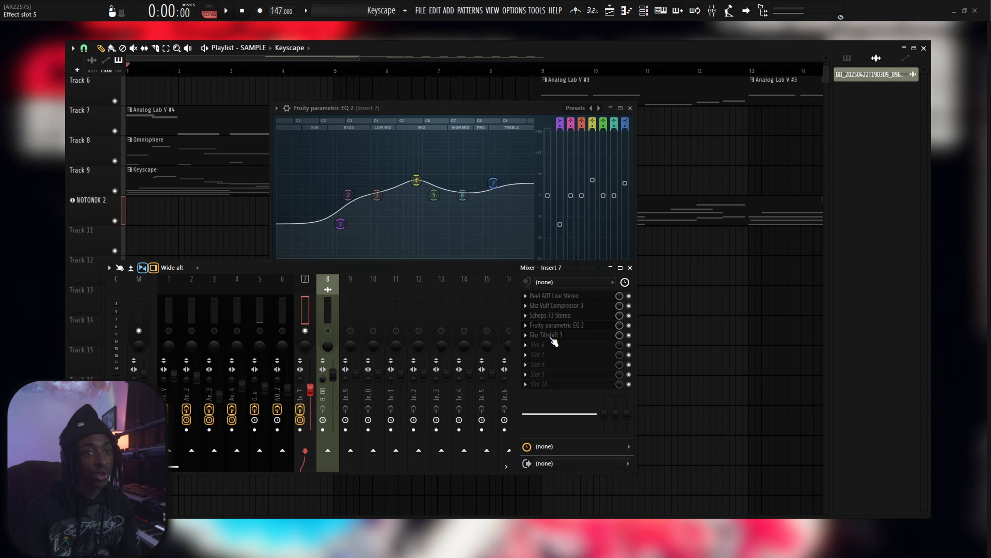
pyautogui.click(551, 336)
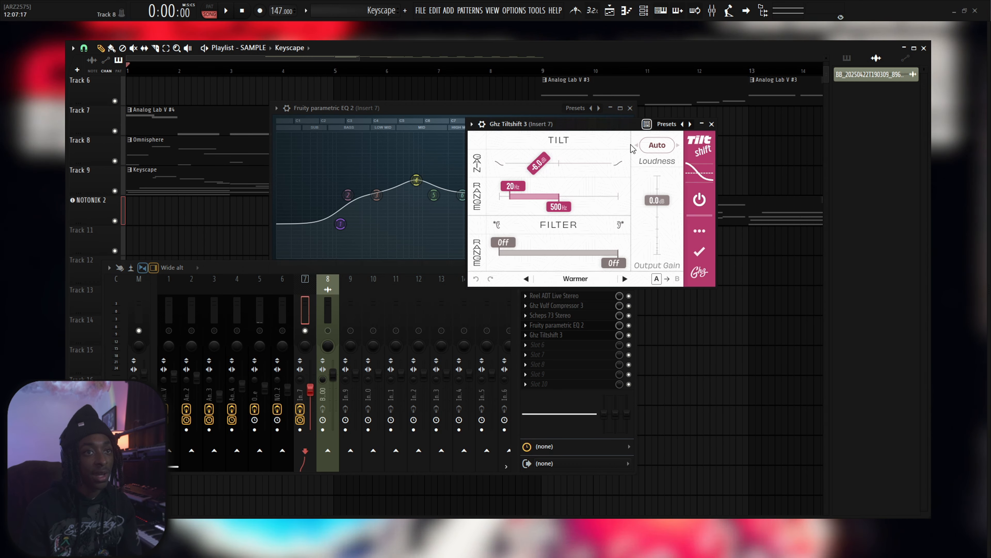
pyautogui.moveTo(550, 128); pyautogui.dragTo(458, 231)
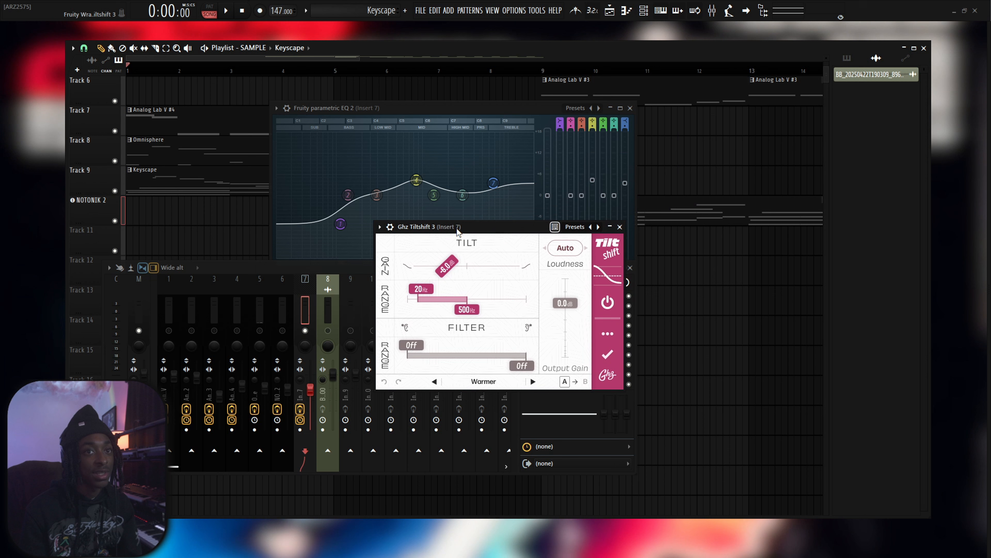
pyautogui.click(620, 226)
pyautogui.click(630, 107)
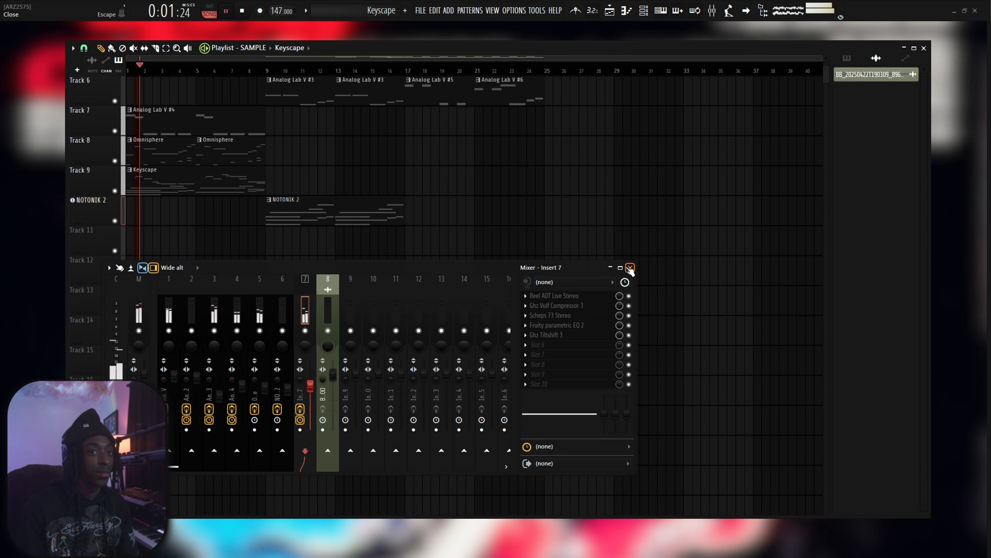
pyautogui.click(630, 268)
pyautogui.scroll(5, 398, 284)
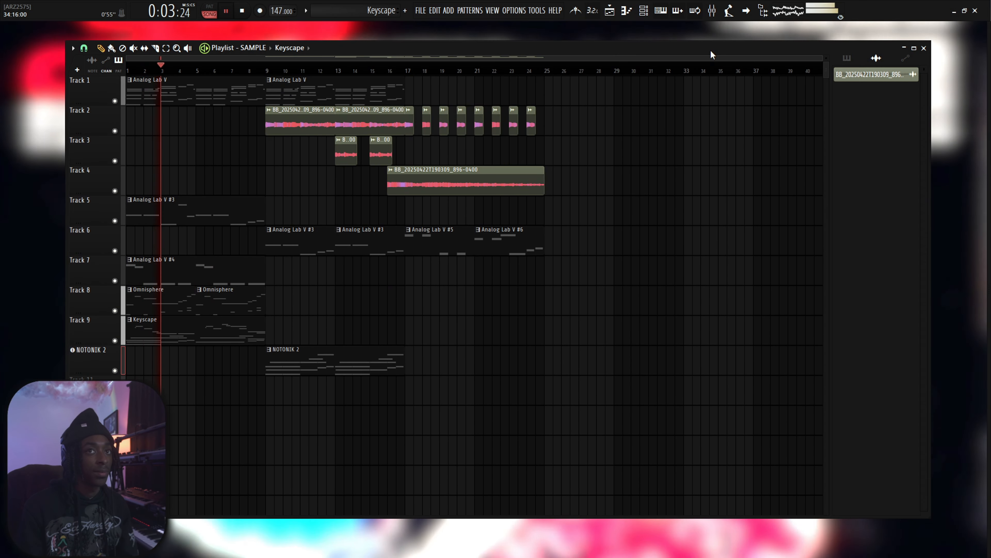
# Examine the SoundShifter Pitch Stereo settings on Master and the effects on the Analog Lab V #3 mixer track, and close the plugin and mixer.
pyautogui.click(710, 20)
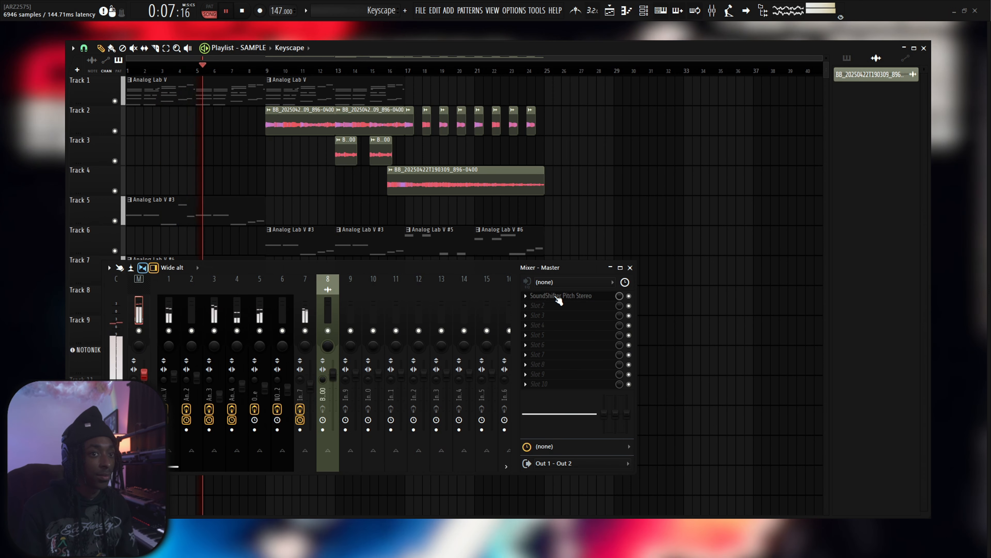
pyautogui.click(559, 297)
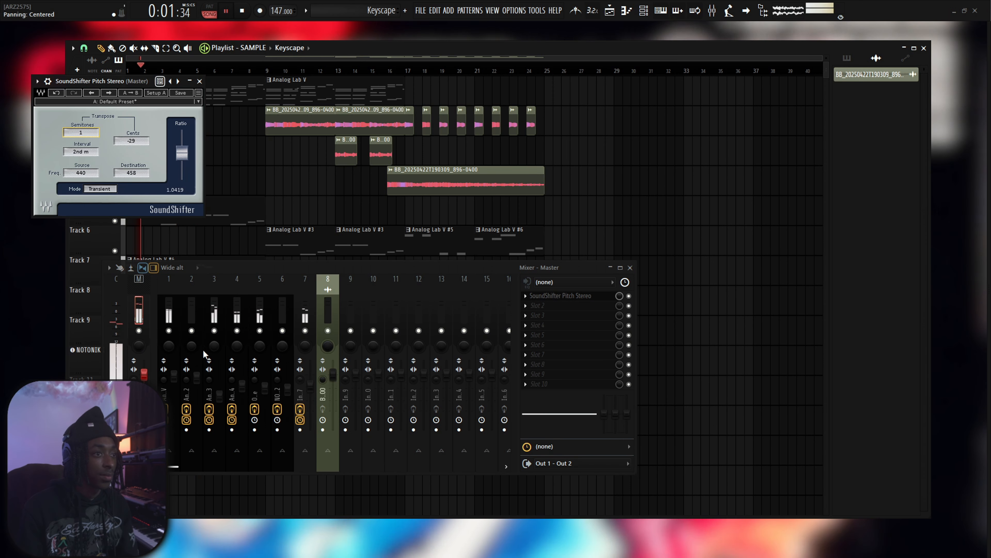
pyautogui.click(217, 303)
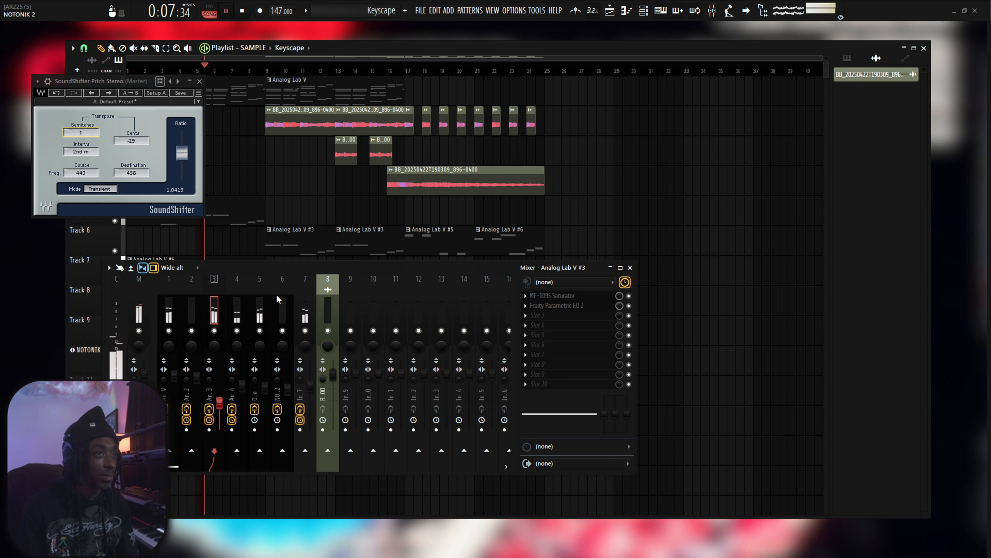
pyautogui.click(200, 81)
pyautogui.click(630, 267)
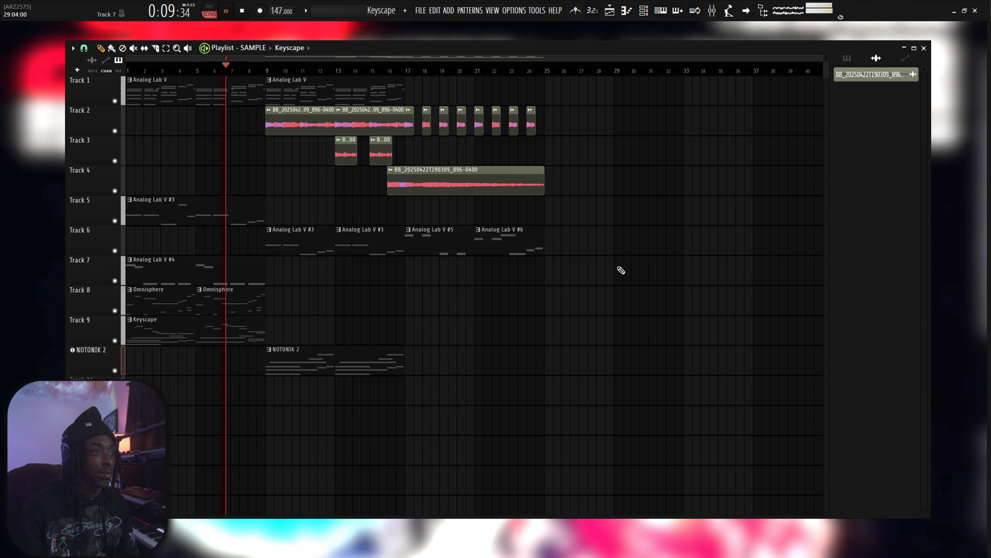
# Try shifting the Analog Lab V #4 clip on Track 7 to start midway through bar 2.
pyautogui.press('space')
pyautogui.click(154, 280)
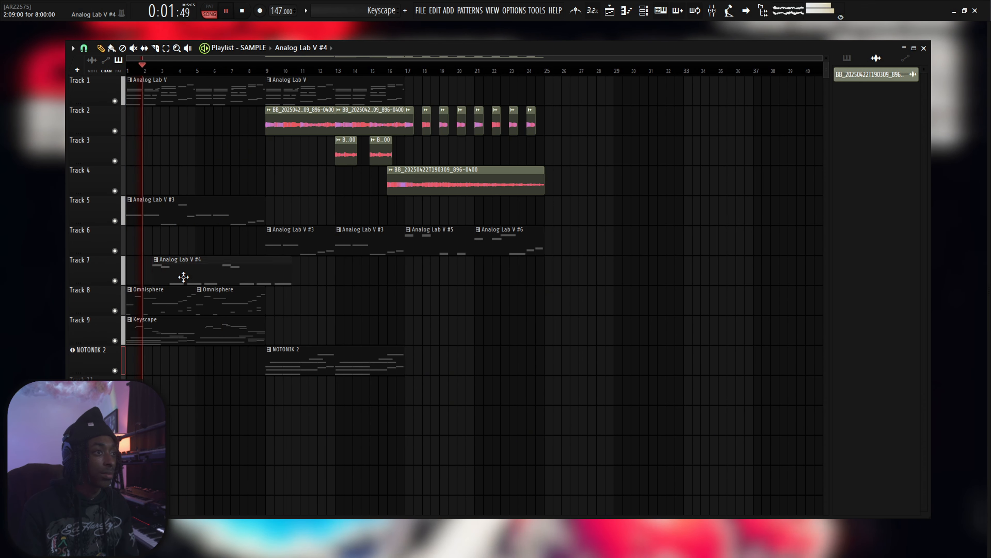
pyautogui.press('space')
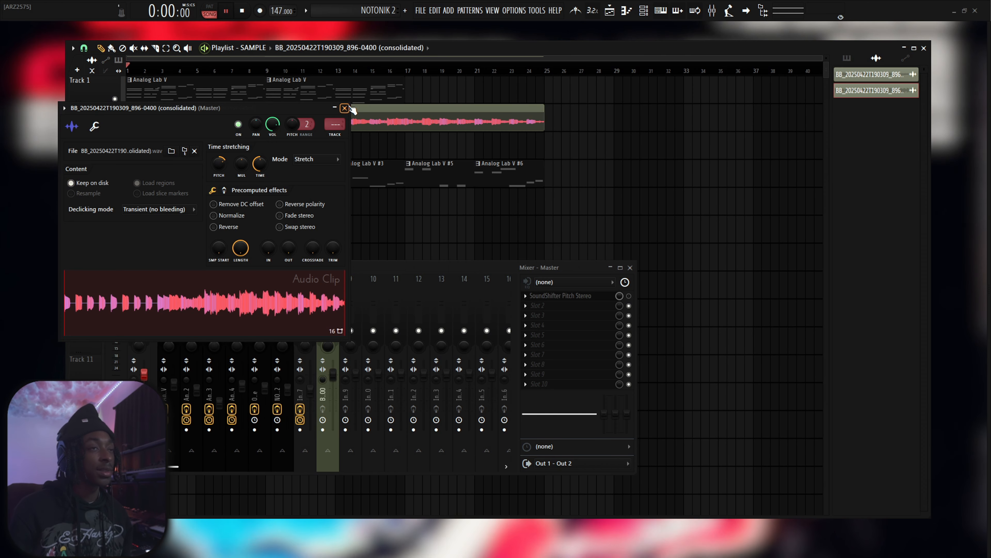
# Close the consolidated audio clip's settings, and enable SoundShifter Pitch Stereo on the Master mixer track with its window open.
pyautogui.click(345, 109)
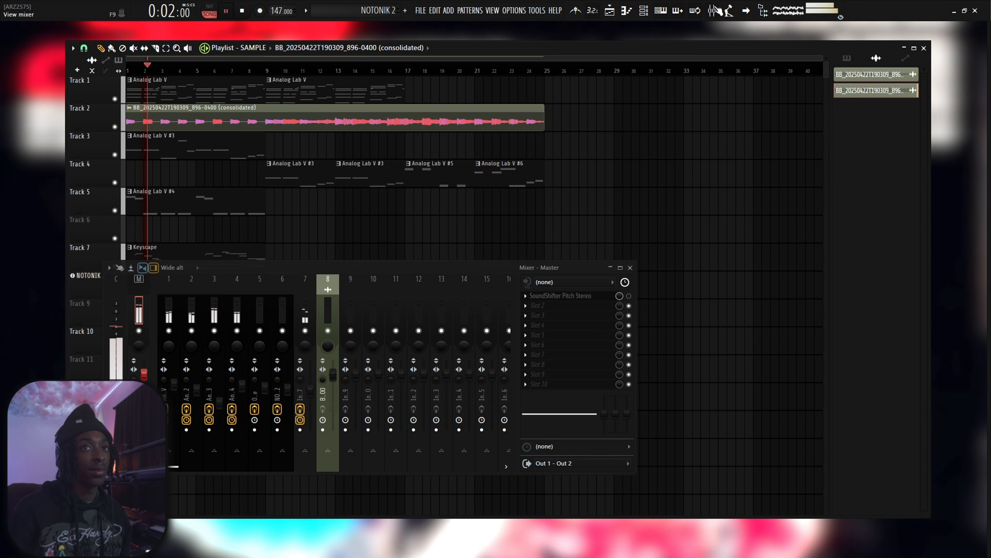
pyautogui.press('F9')
pyautogui.press('F9')
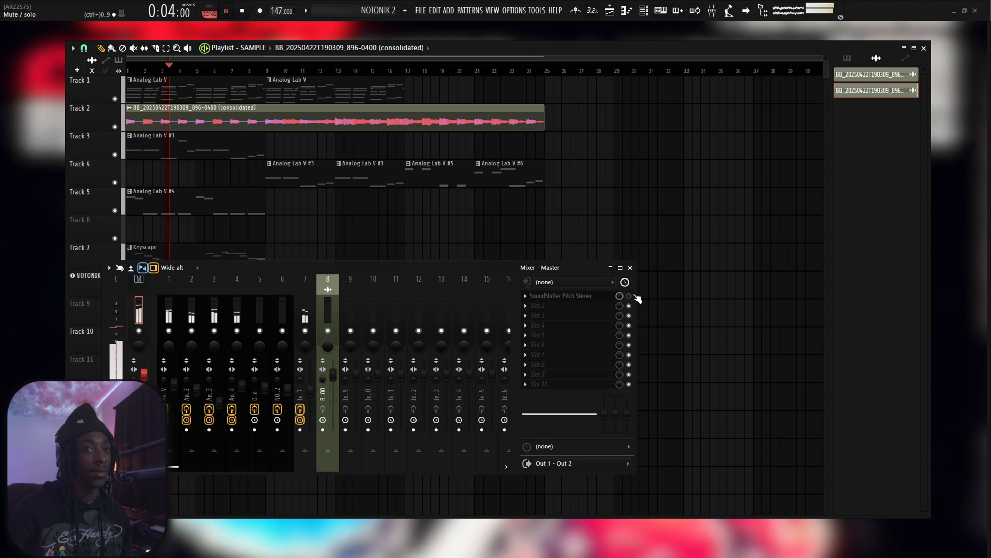
pyautogui.click(616, 297)
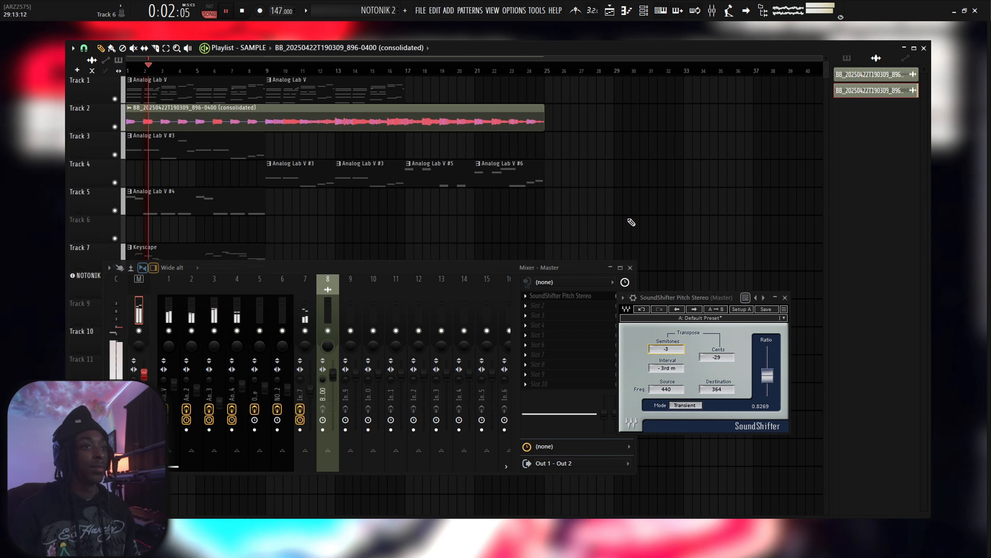
pyautogui.click(632, 268)
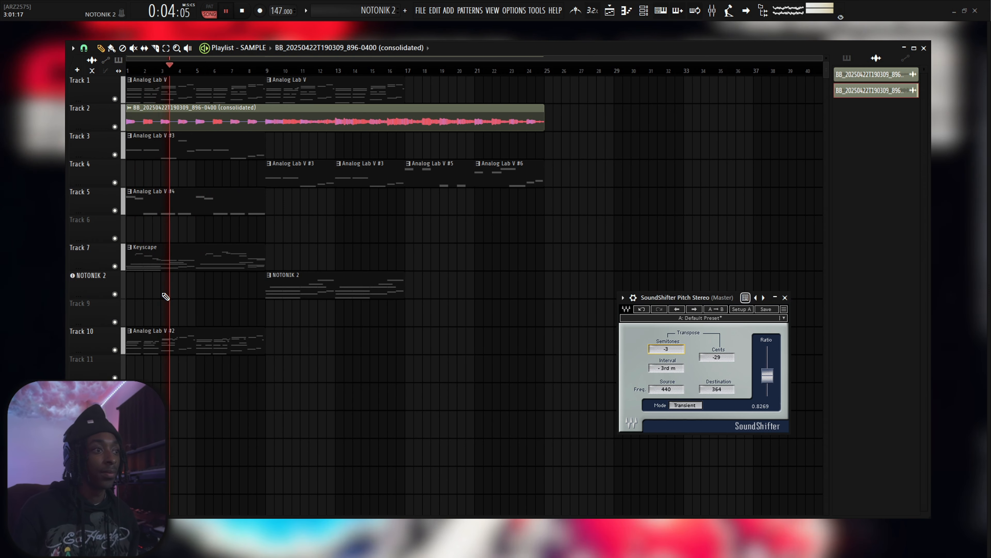
pyautogui.click(712, 10)
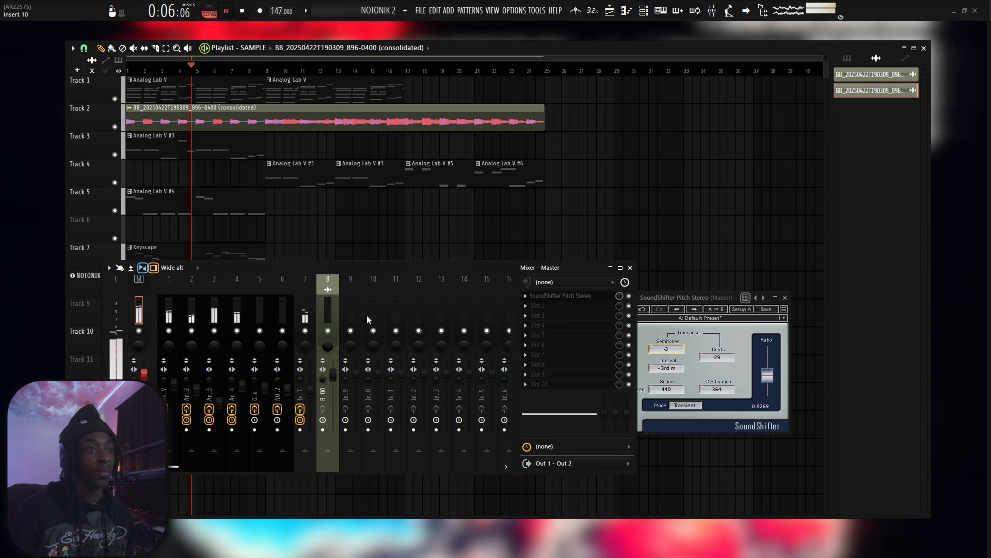
# Replace the Keyscape channel's instrument with shearwater piano lite, and close its window, the mixer and the channel rack.
pyautogui.click(644, 11)
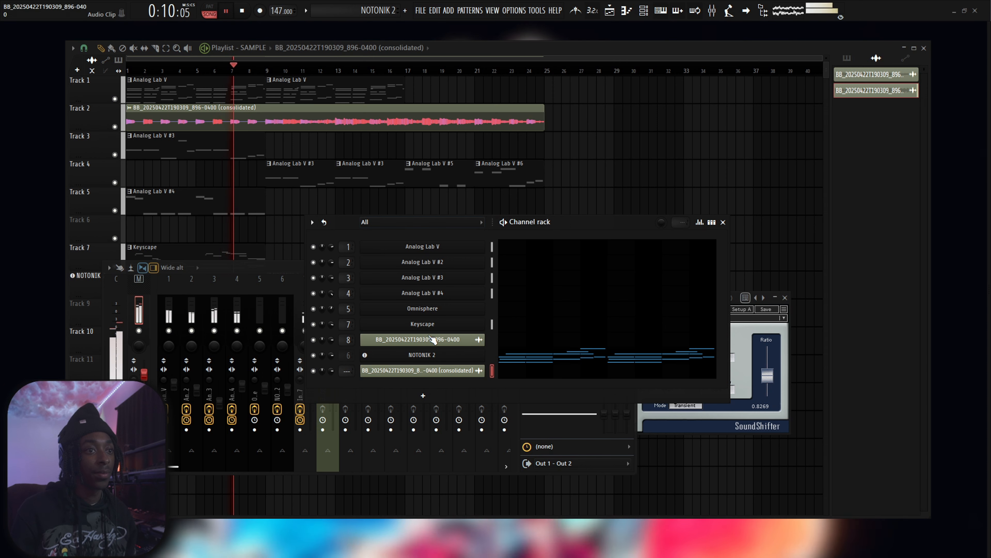
pyautogui.rightClick(450, 339)
pyautogui.moveTo(541, 414)
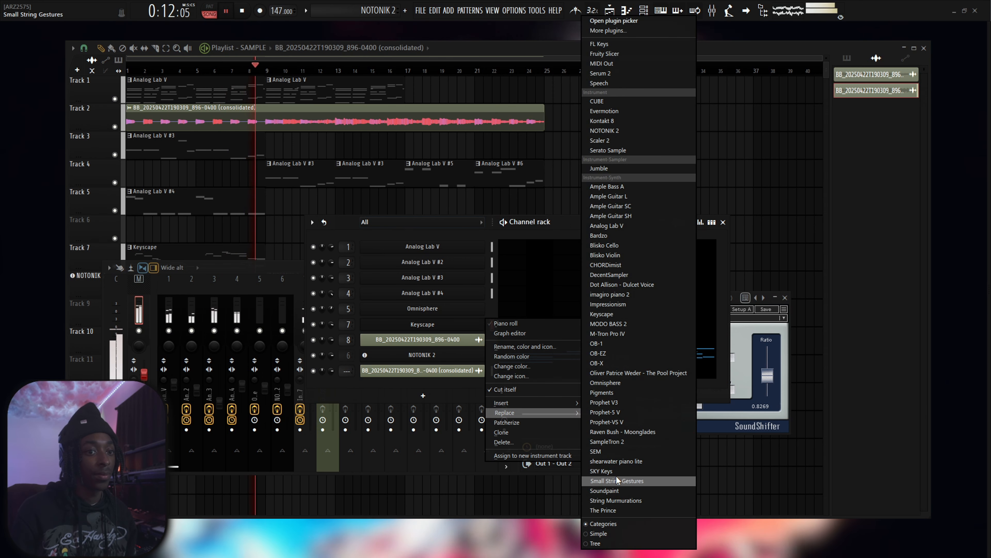
pyautogui.click(627, 463)
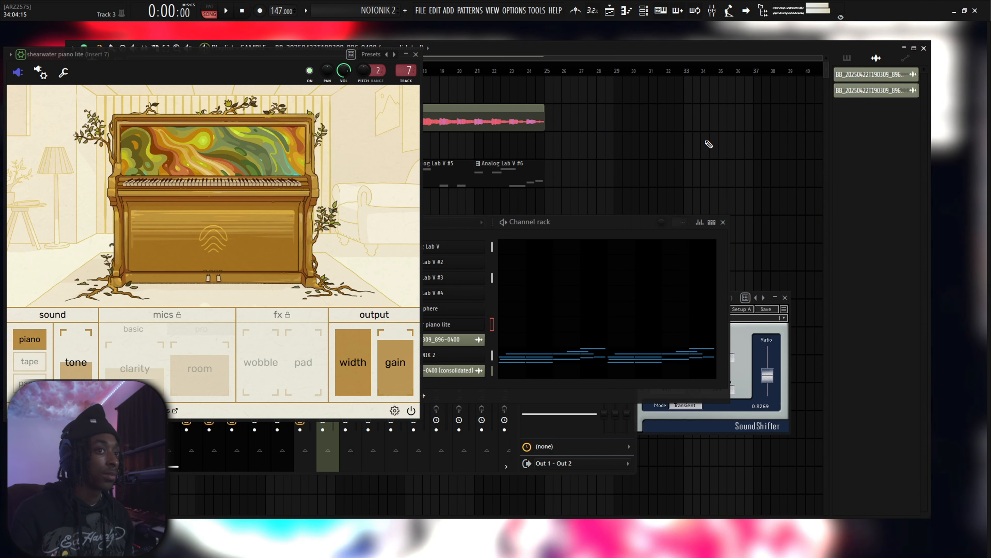
pyautogui.click(22, 55)
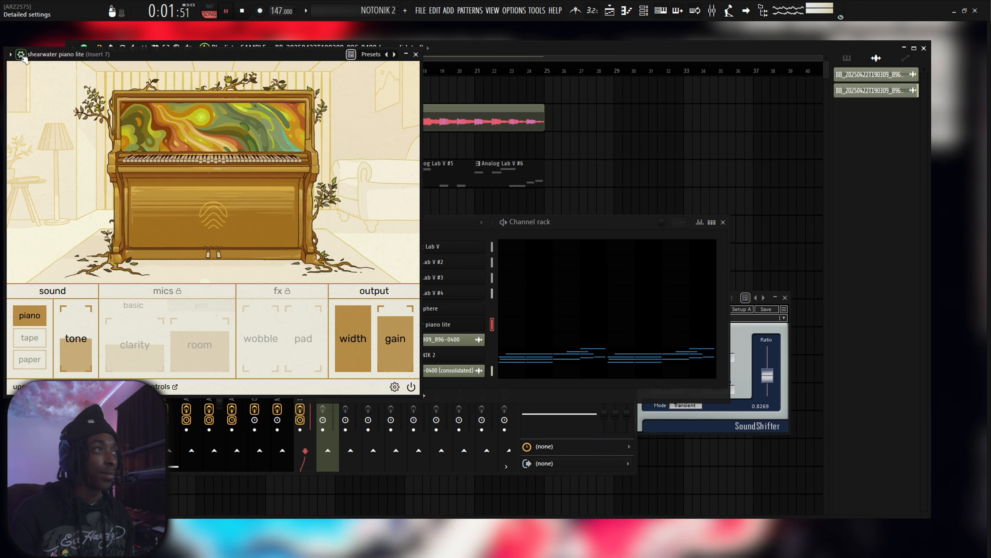
pyautogui.click(416, 55)
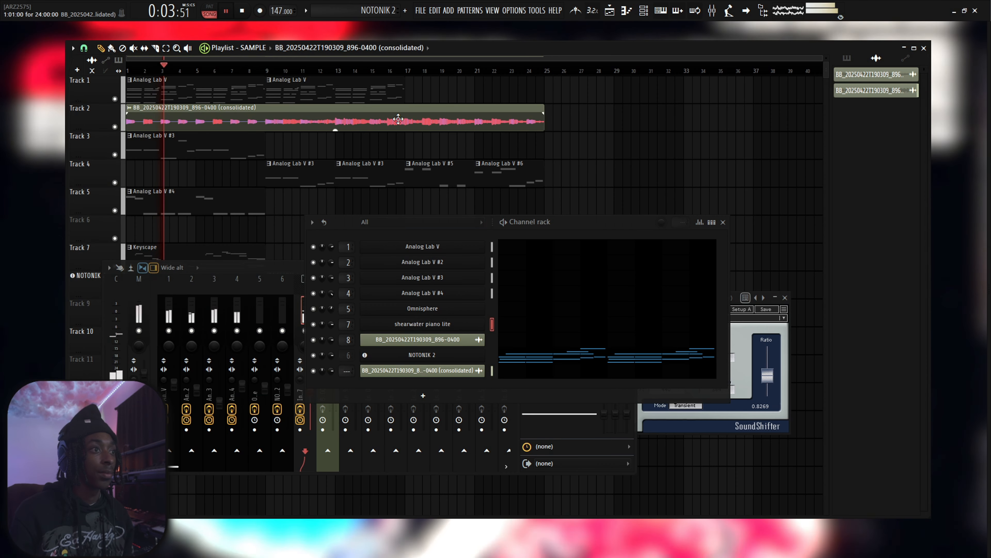
pyautogui.click(261, 268)
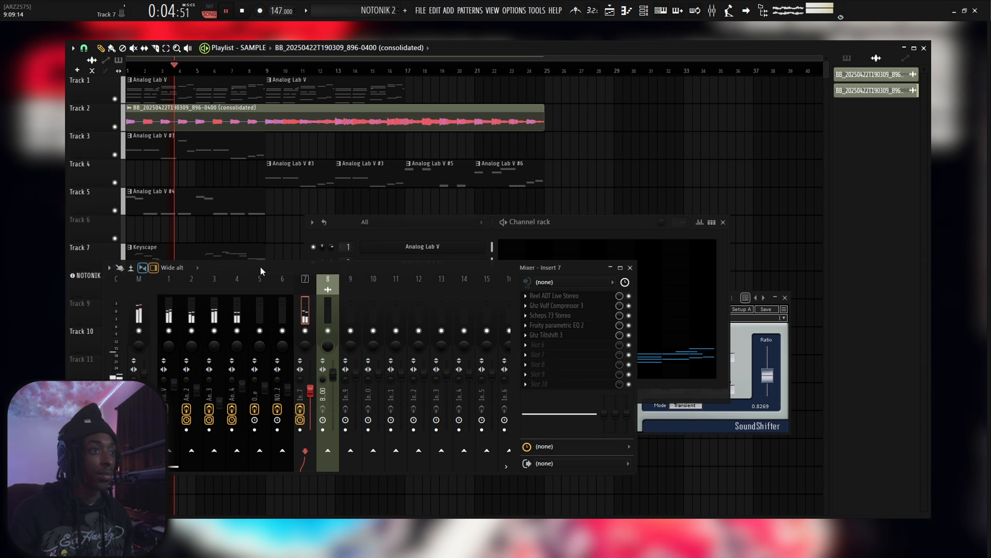
pyautogui.click(630, 267)
pyautogui.click(723, 222)
# Reset SoundShifter Pitch Stereo's transposition on the Master track to 0 semitones and adjust its cents value upward.
pyautogui.moveTo(693, 298); pyautogui.dragTo(600, 249)
pyautogui.keyDown('alt'); pyautogui.click(569, 299); pyautogui.keyUp('alt')
pyautogui.keyDown('alt'); pyautogui.click(623, 309); pyautogui.keyUp('alt')
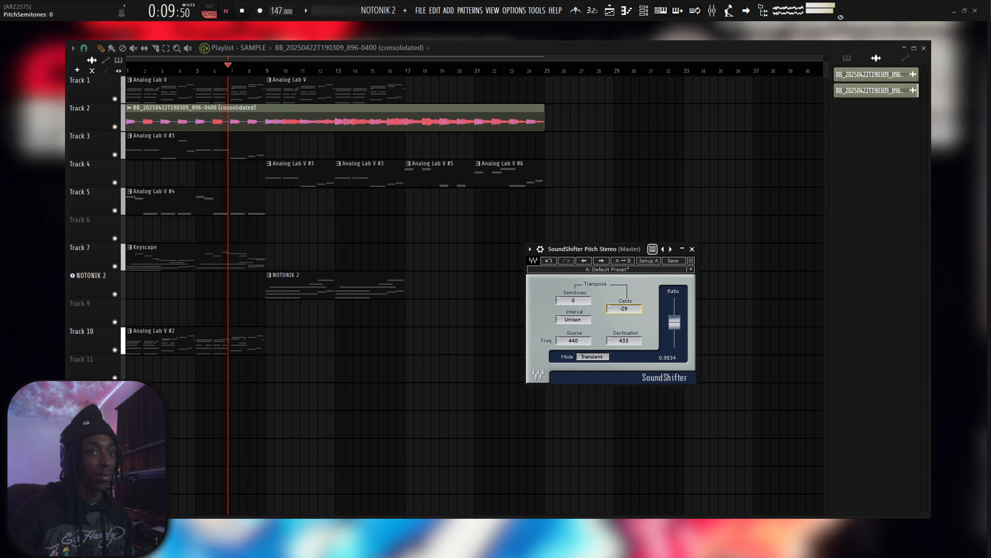
pyautogui.moveTo(624, 308); pyautogui.dragTo(624, 303)
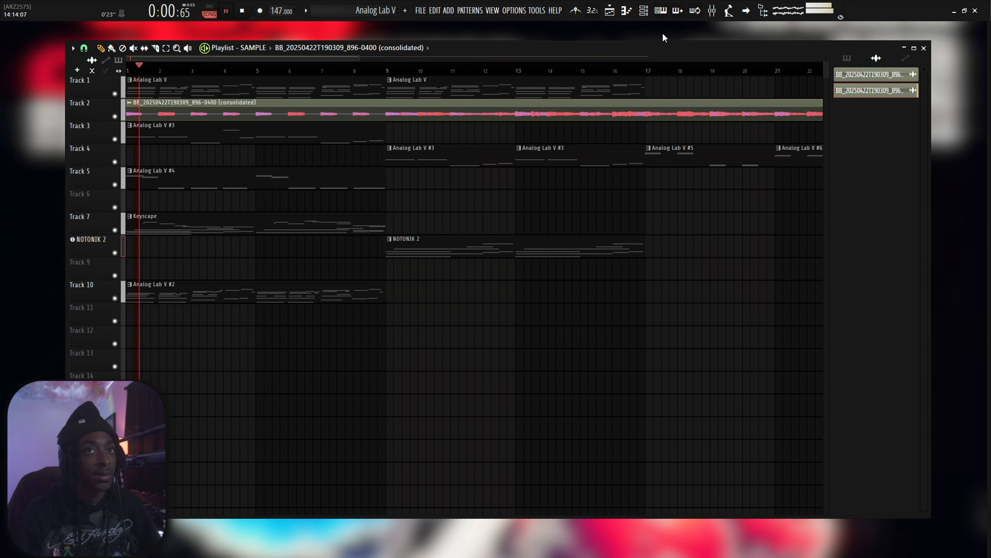
# Turn on playlist auto-scrolling so the view follows playback, and adjust the timeline zoom around bars 6 to 14.
pyautogui.click(747, 11)
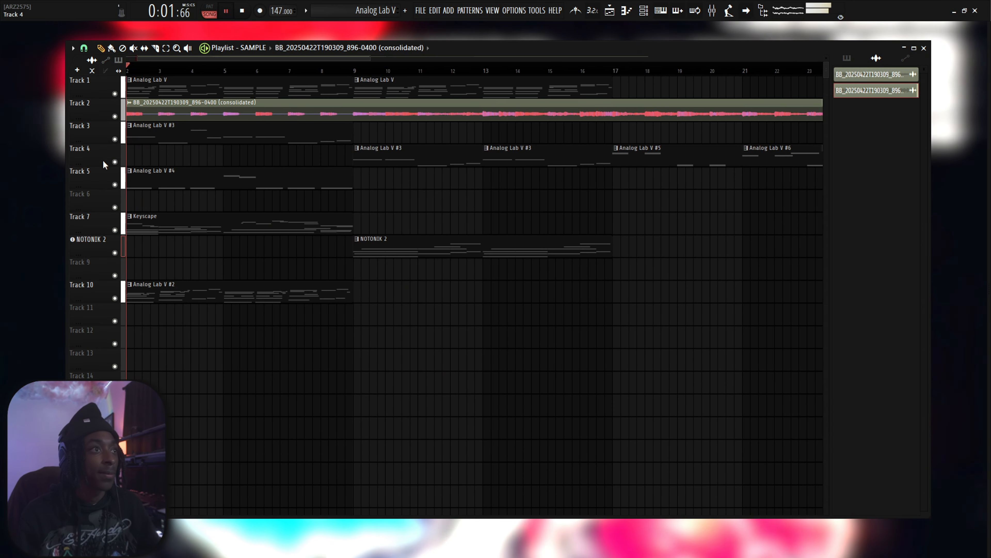
pyautogui.scroll(3, 92, 165)
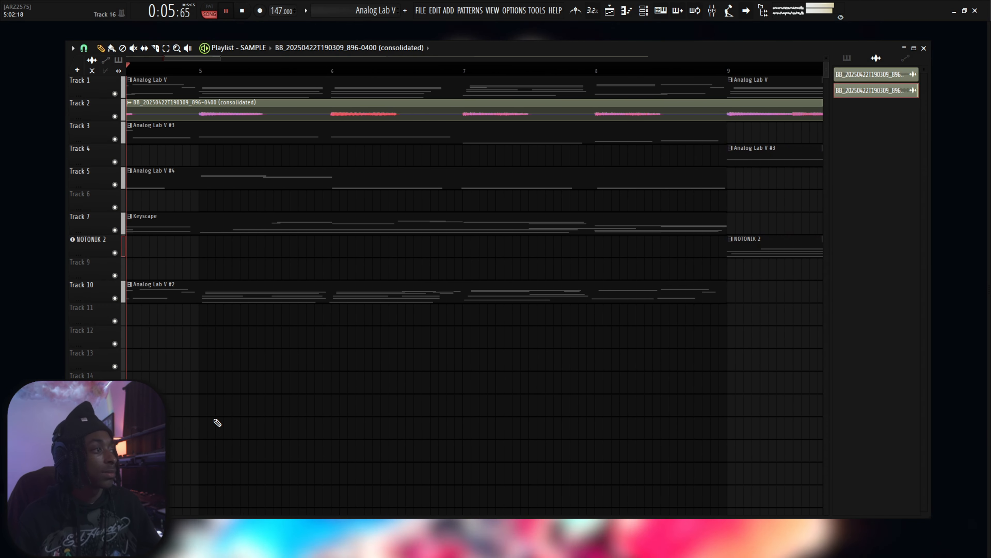
pyautogui.scroll(-2, 218, 416)
pyautogui.scroll(-1, 217, 417)
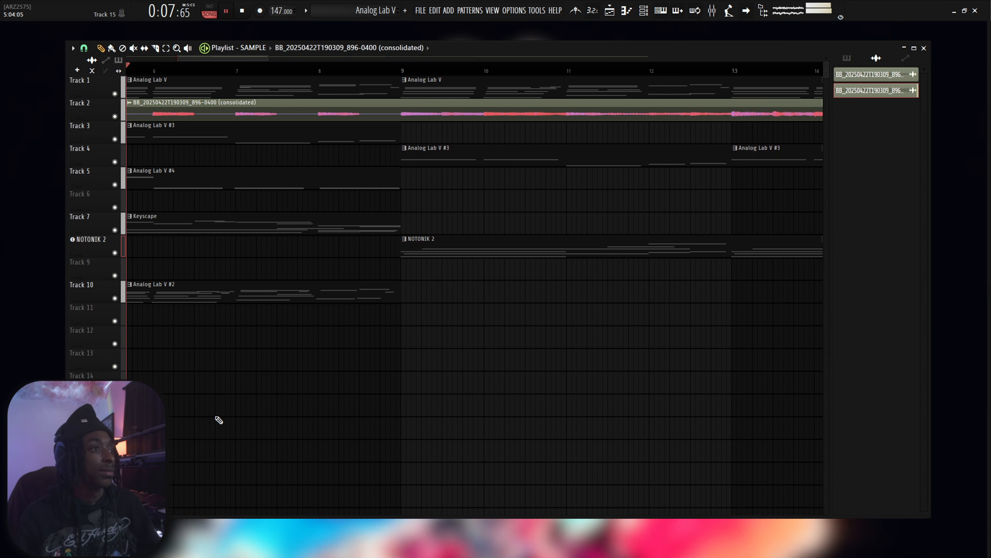